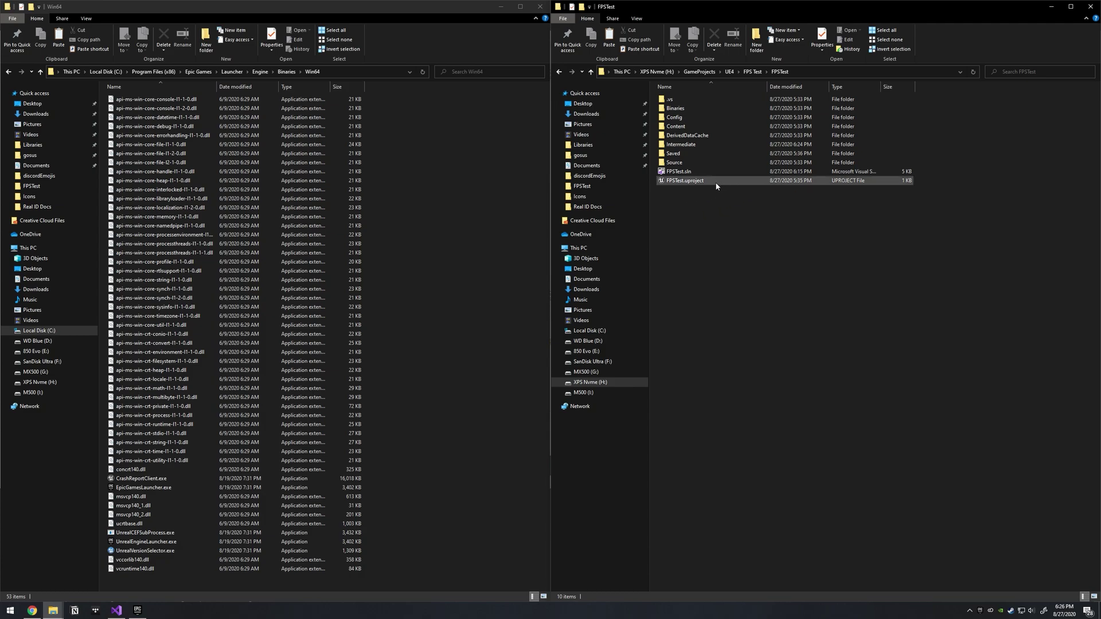
Select FPSTest.uproject in the FPSTest project folder.
{"action": "left_click", "coordinate": [699, 183]}
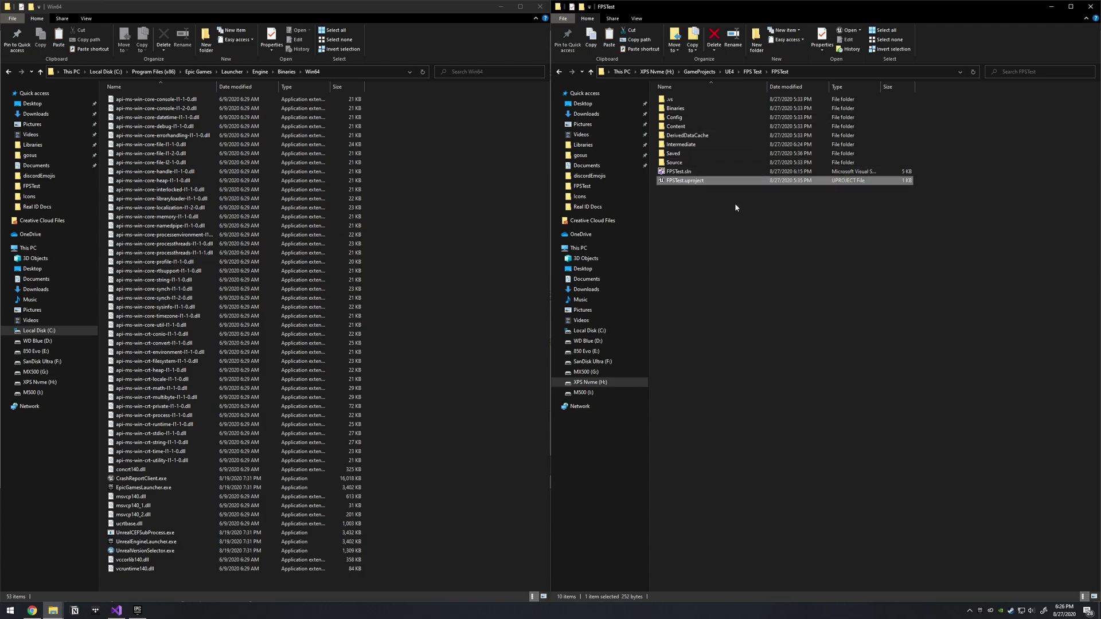
Bring up FPSTest.uproject's context menu, then dismiss it.
{"action": "right_click", "coordinate": [701, 182]}
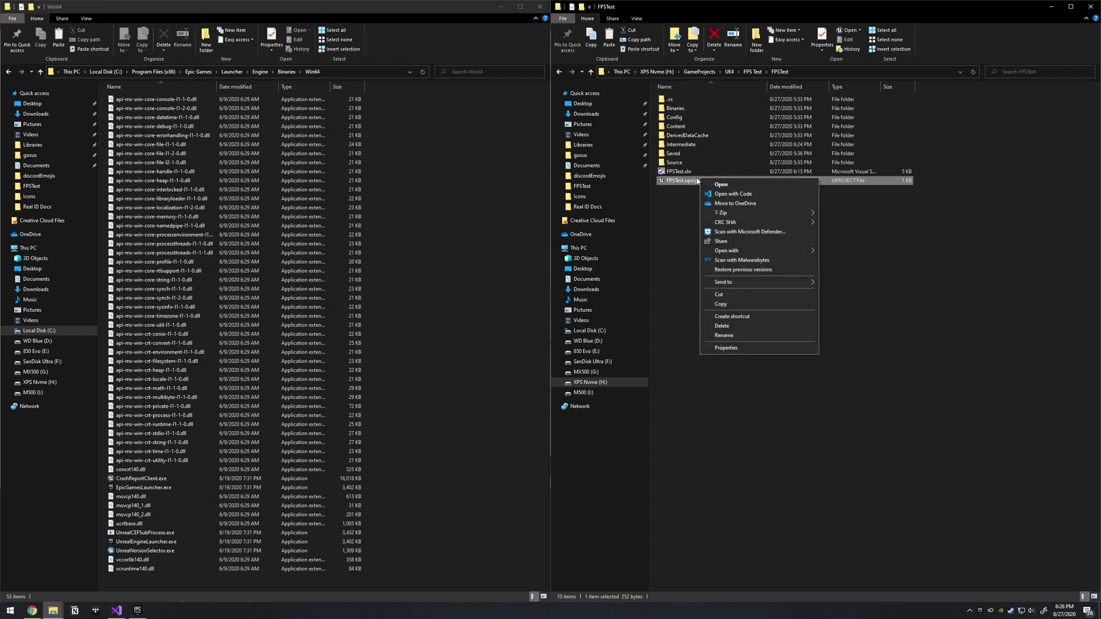
{"action": "mouse_move", "coordinate": [759, 221]}
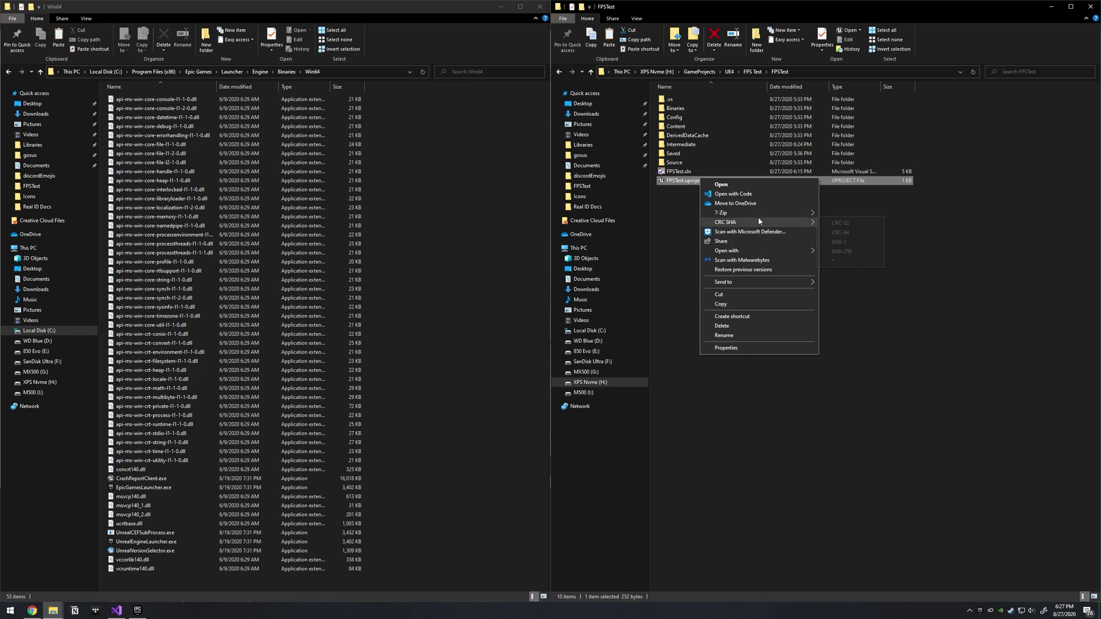
{"action": "left_click", "coordinate": [682, 223]}
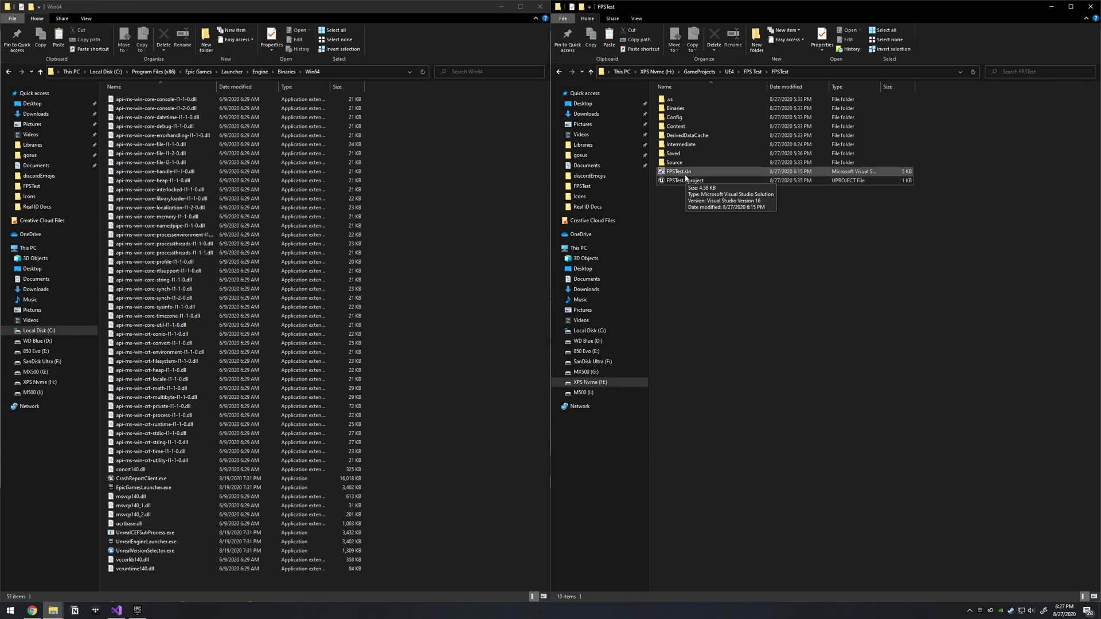
Select FPSTest.sln and widen the Size column slightly.
{"action": "left_click", "coordinate": [706, 174]}
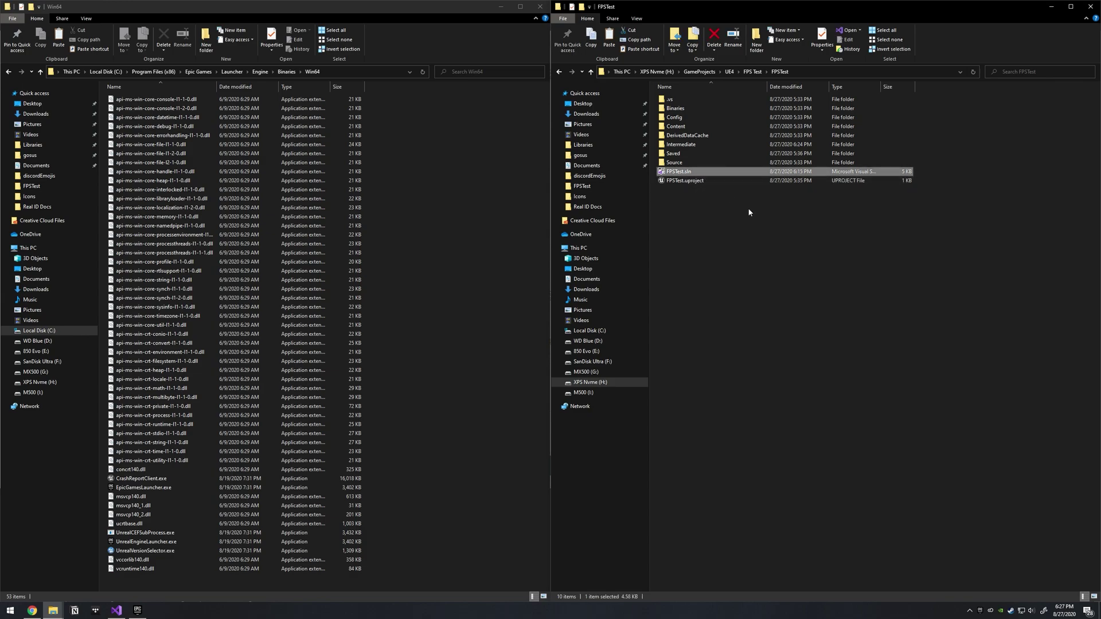
{"action": "left_click_drag", "start_coordinate": [915, 88], "coordinate": [922, 92]}
{"action": "left_click", "coordinate": [743, 248]}
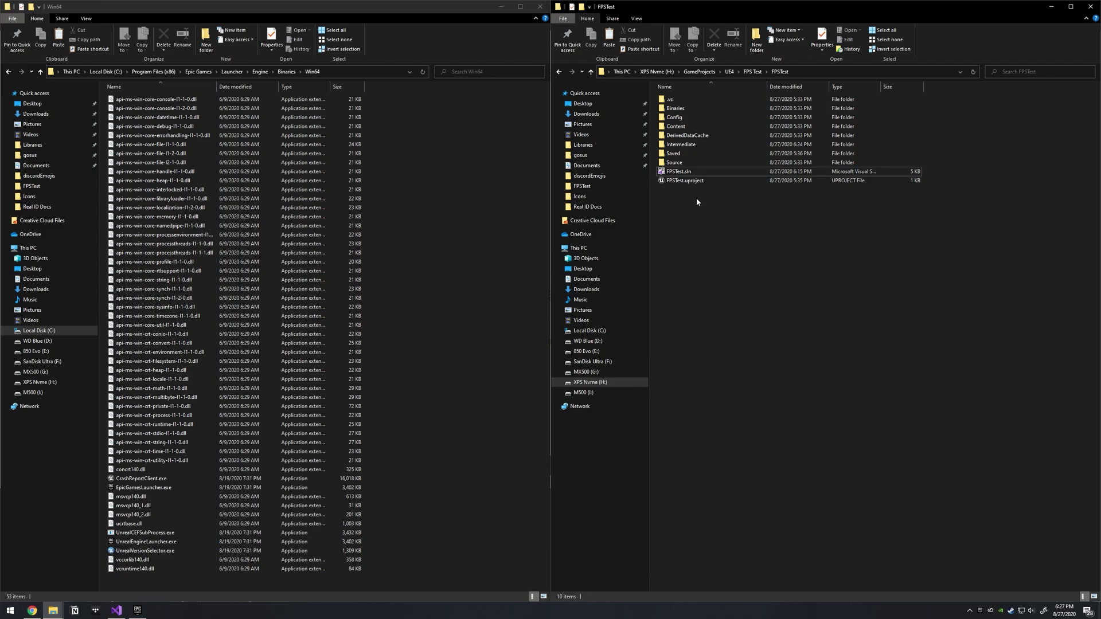
{"action": "left_click", "coordinate": [703, 172]}
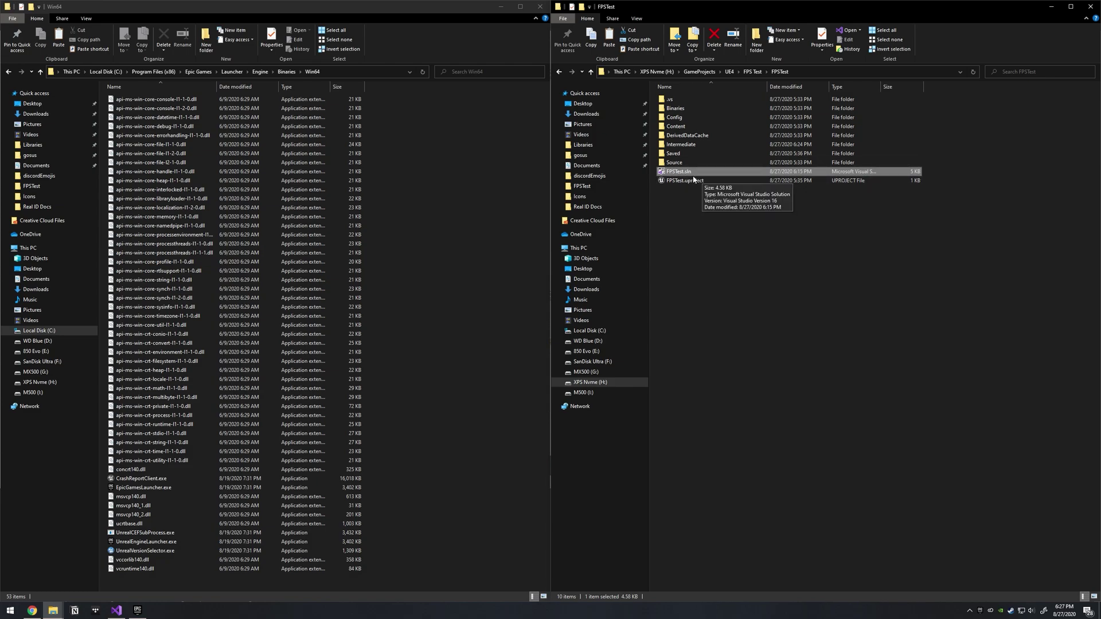
Select FPSTest.uproject, check its context menu, and dismiss it.
{"action": "left_click", "coordinate": [708, 198]}
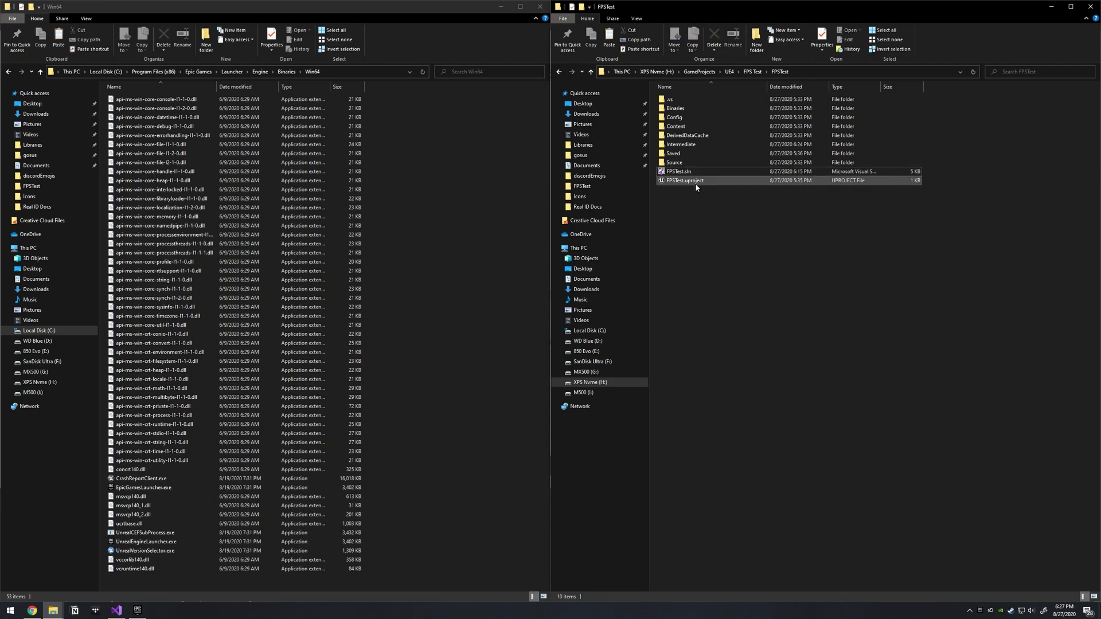
{"action": "left_click", "coordinate": [696, 181]}
{"action": "left_click", "coordinate": [708, 217]}
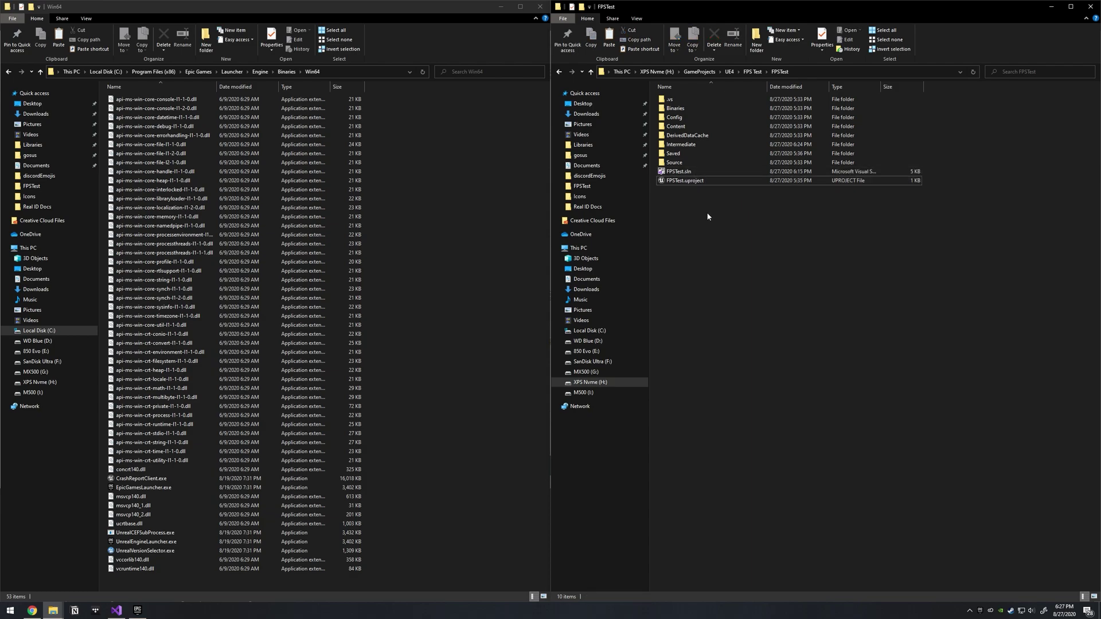
{"action": "left_click", "coordinate": [701, 181]}
{"action": "right_click", "coordinate": [705, 181]}
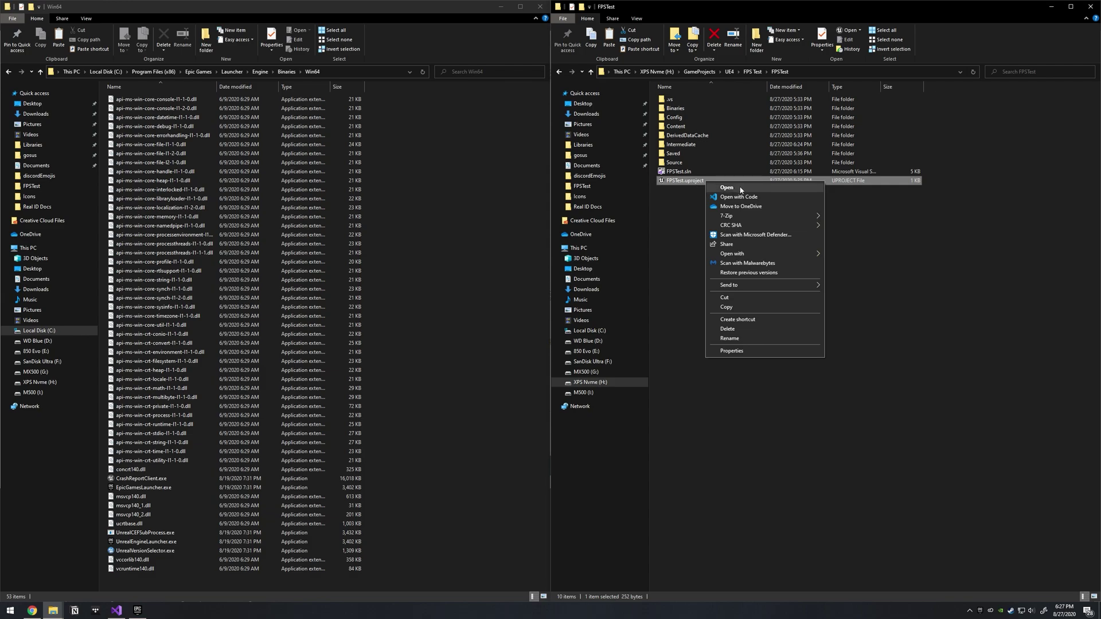
{"action": "left_click", "coordinate": [695, 266]}
{"action": "left_click", "coordinate": [696, 266]}
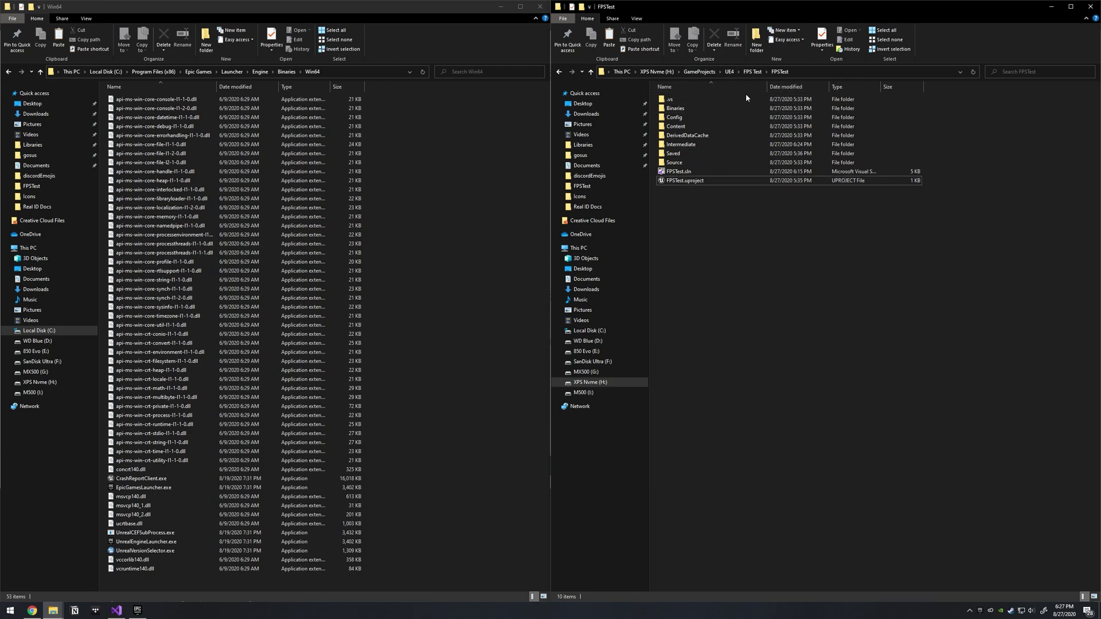
Choose another app for FPSTest.uproject with Always use checked, browsing the PC for it.
{"action": "left_click", "coordinate": [693, 183]}
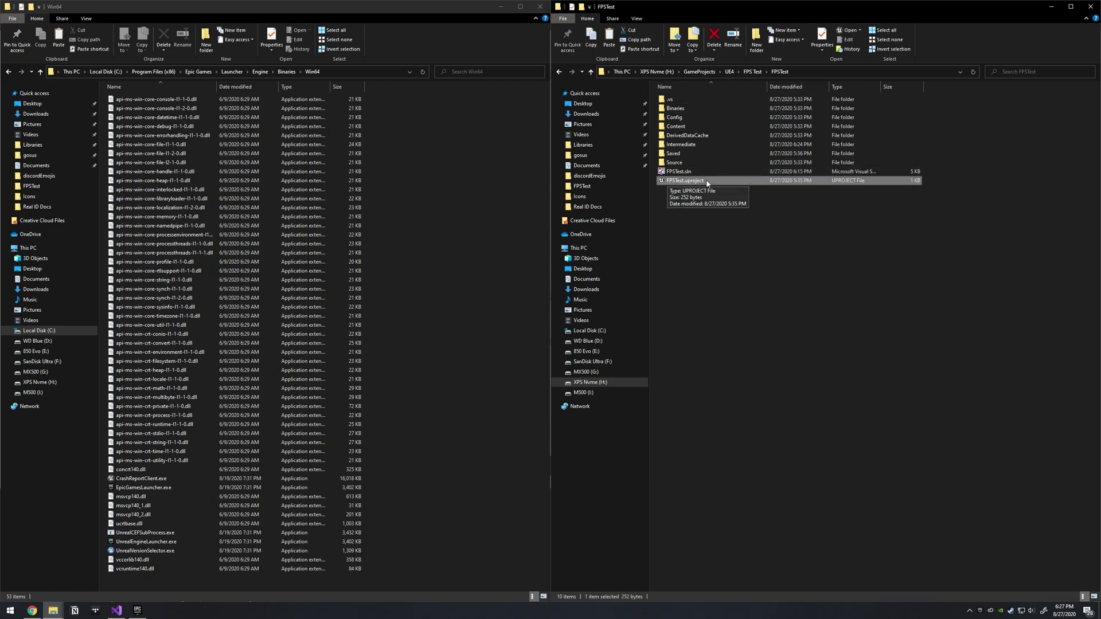
{"action": "right_click", "coordinate": [711, 181]}
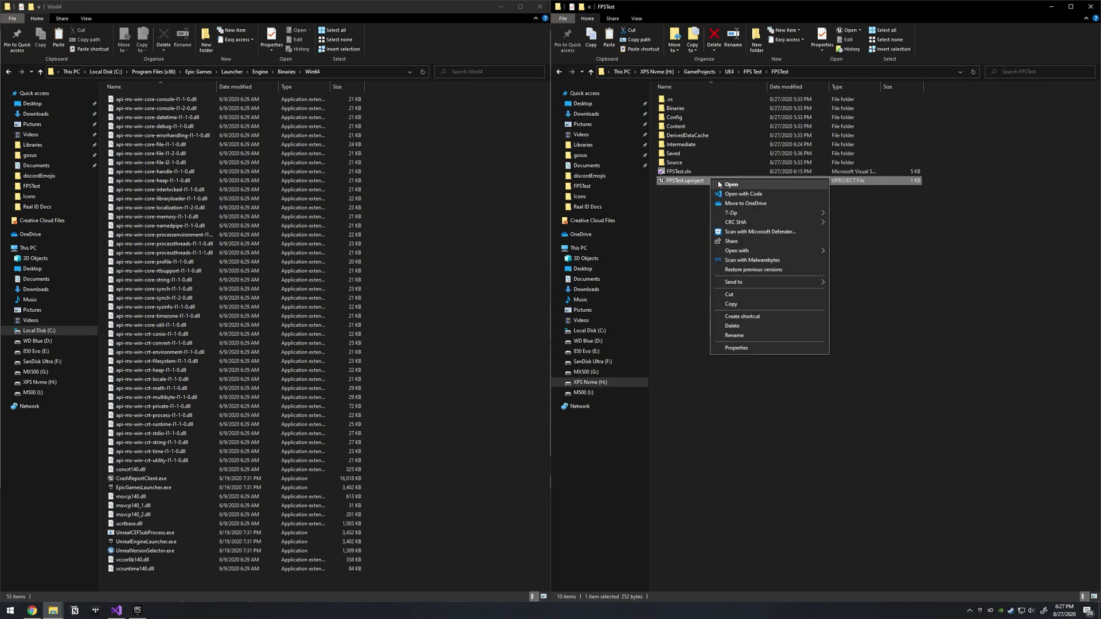
{"action": "mouse_move", "coordinate": [762, 251]}
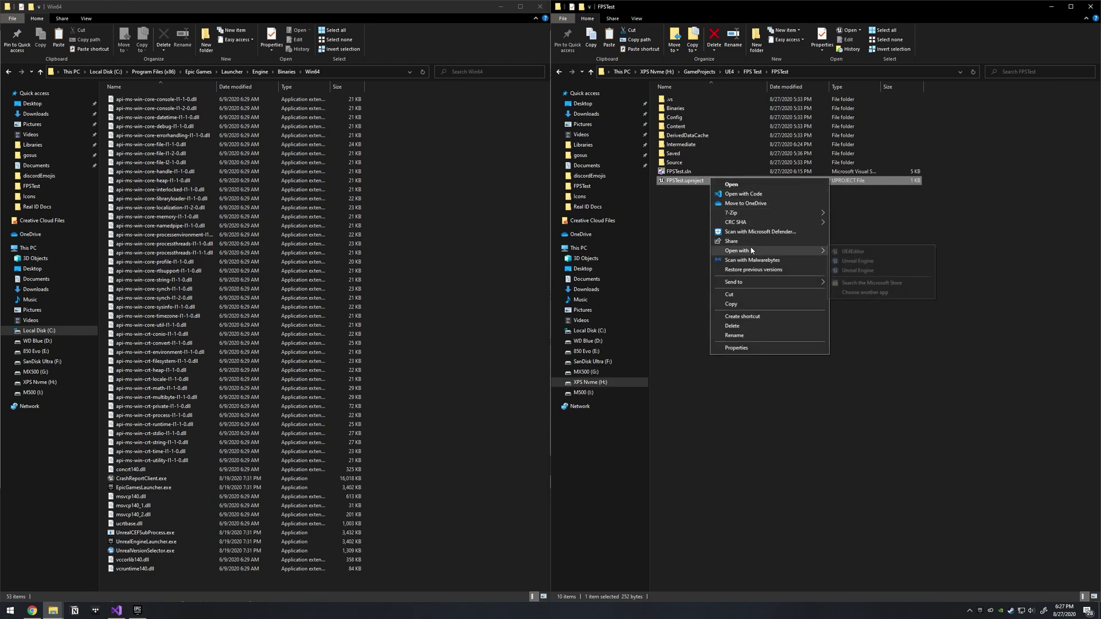
{"action": "left_click", "coordinate": [865, 292]}
{"action": "scroll", "coordinate": [551, 297], "scroll_direction": "down", "scroll_amount": 10}
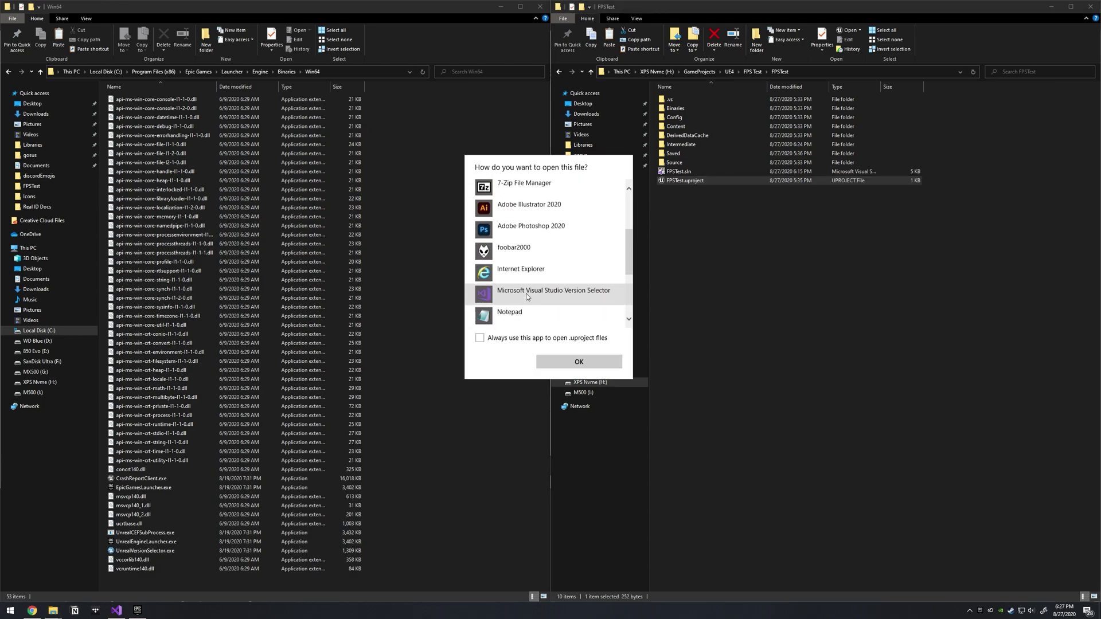
{"action": "left_click", "coordinate": [503, 339]}
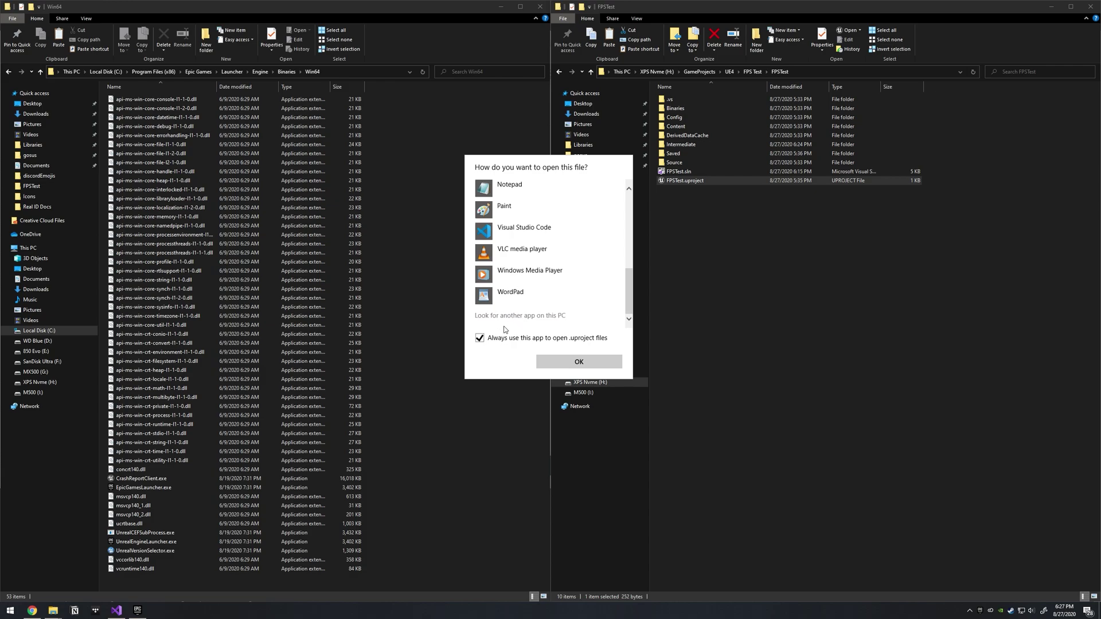
{"action": "left_click", "coordinate": [529, 317]}
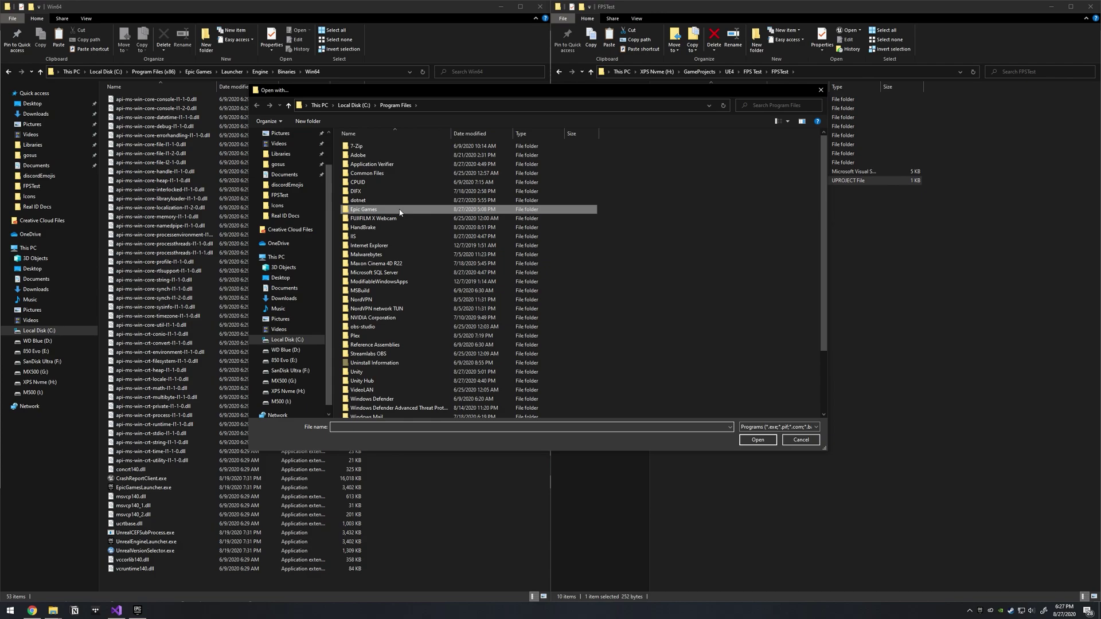
Set UE_4.25\Engine\Binaries\Win64\UE4Editor.exe to open .uproject files, then recheck the context menu.
{"action": "double_click", "coordinate": [367, 210]}
{"action": "double_click", "coordinate": [377, 145]}
{"action": "double_click", "coordinate": [360, 155]}
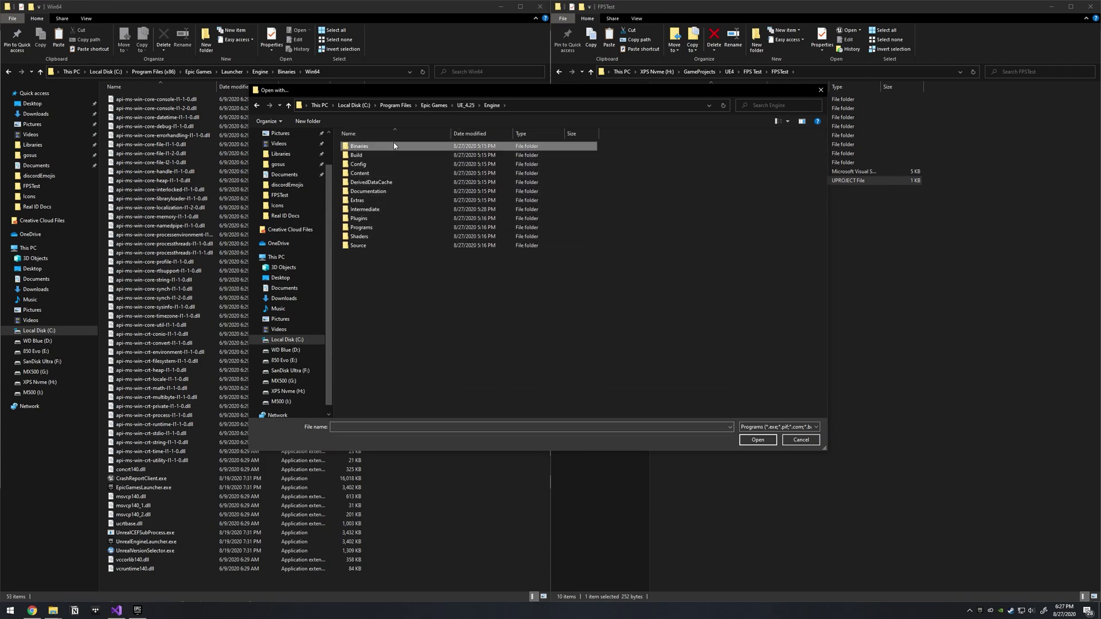
{"action": "double_click", "coordinate": [368, 146]}
{"action": "double_click", "coordinate": [362, 210]}
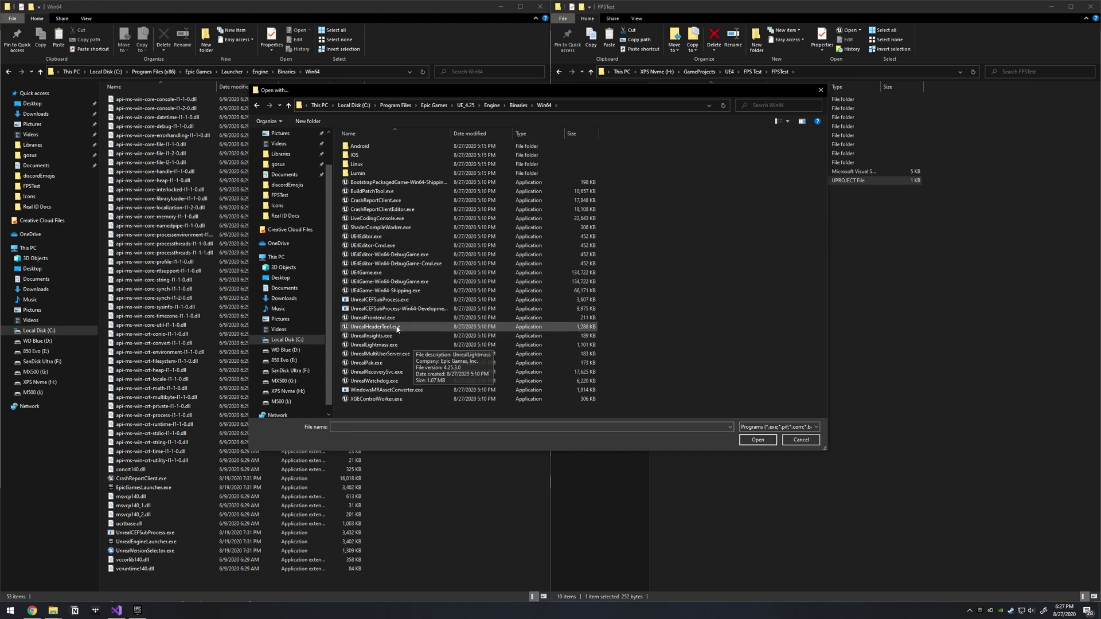
{"action": "left_click", "coordinate": [416, 238]}
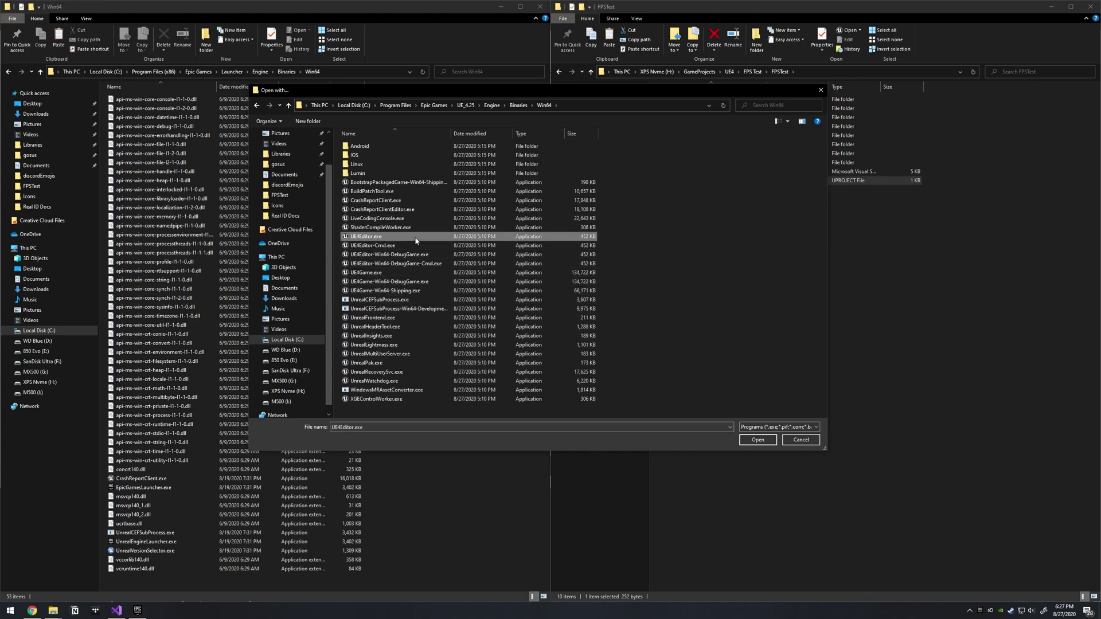
{"action": "double_click", "coordinate": [379, 237]}
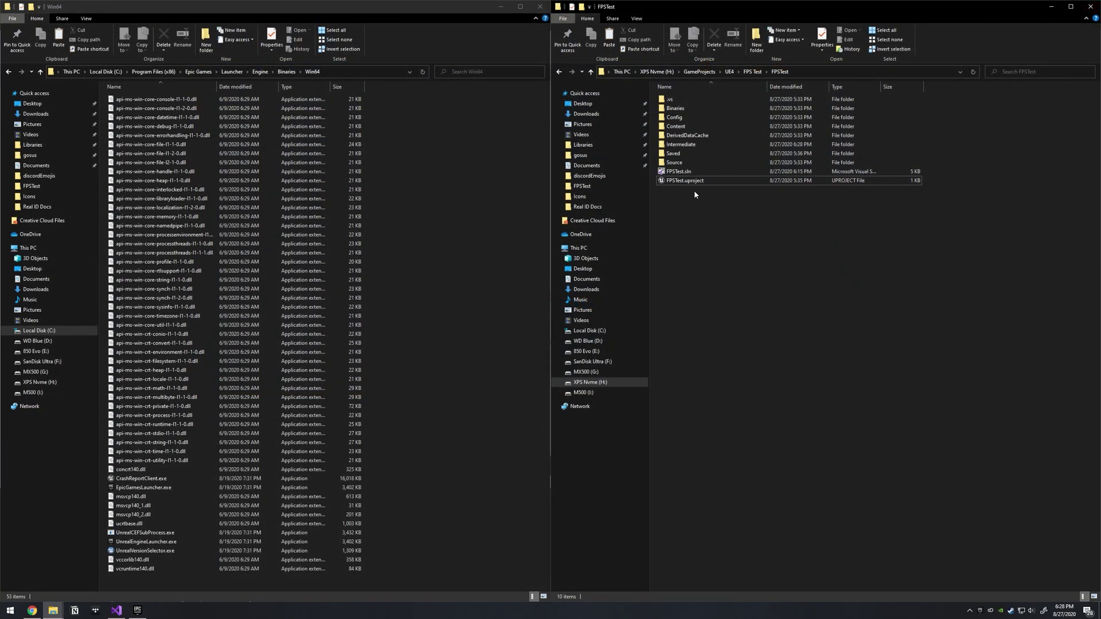
{"action": "right_click", "coordinate": [695, 182]}
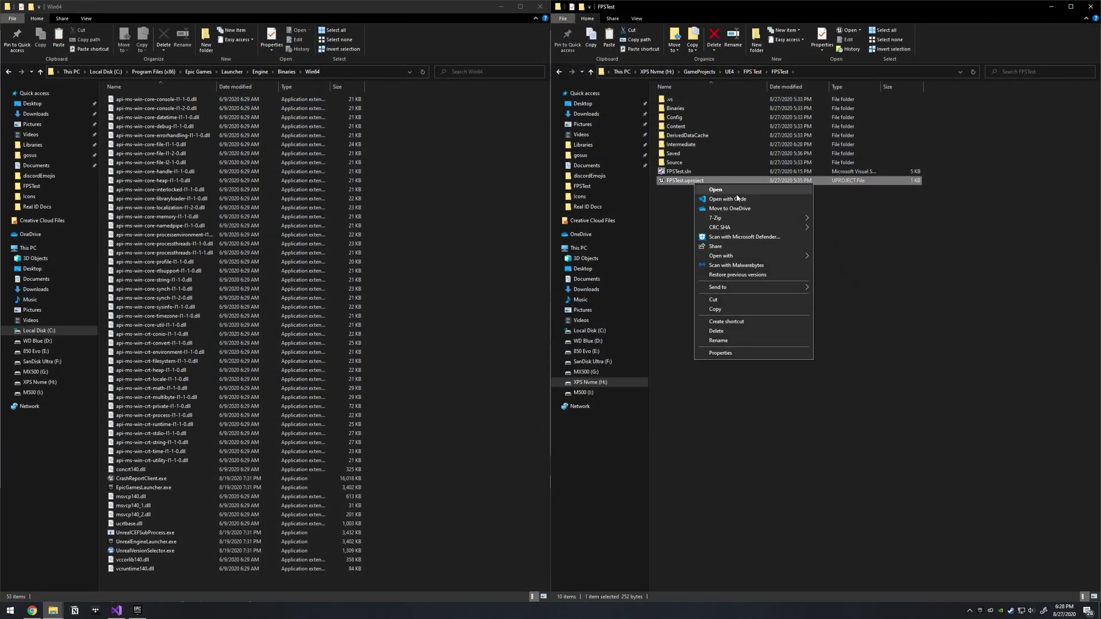
{"action": "left_click", "coordinate": [674, 235]}
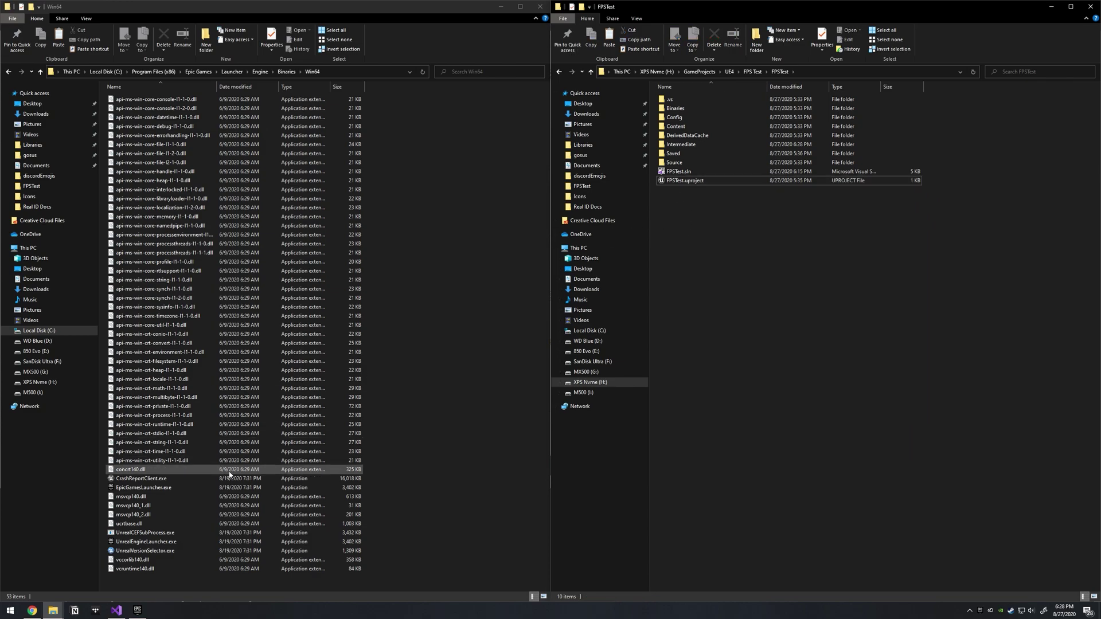
{"action": "left_click", "coordinate": [35, 613]}
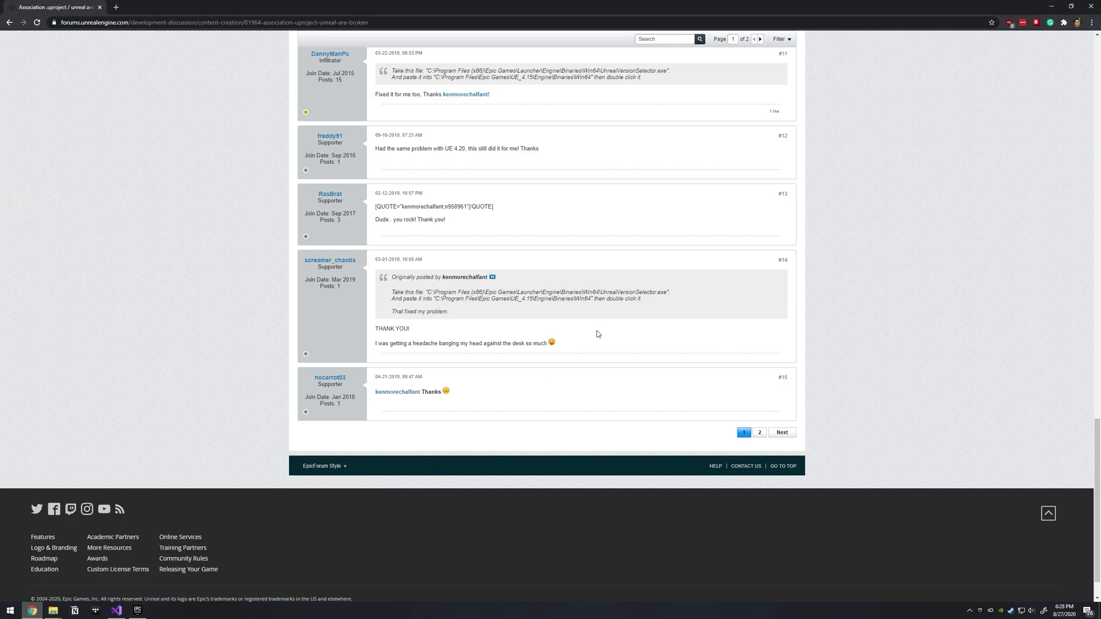
{"action": "scroll", "coordinate": [600, 330], "scroll_direction": "up", "scroll_amount": 2}
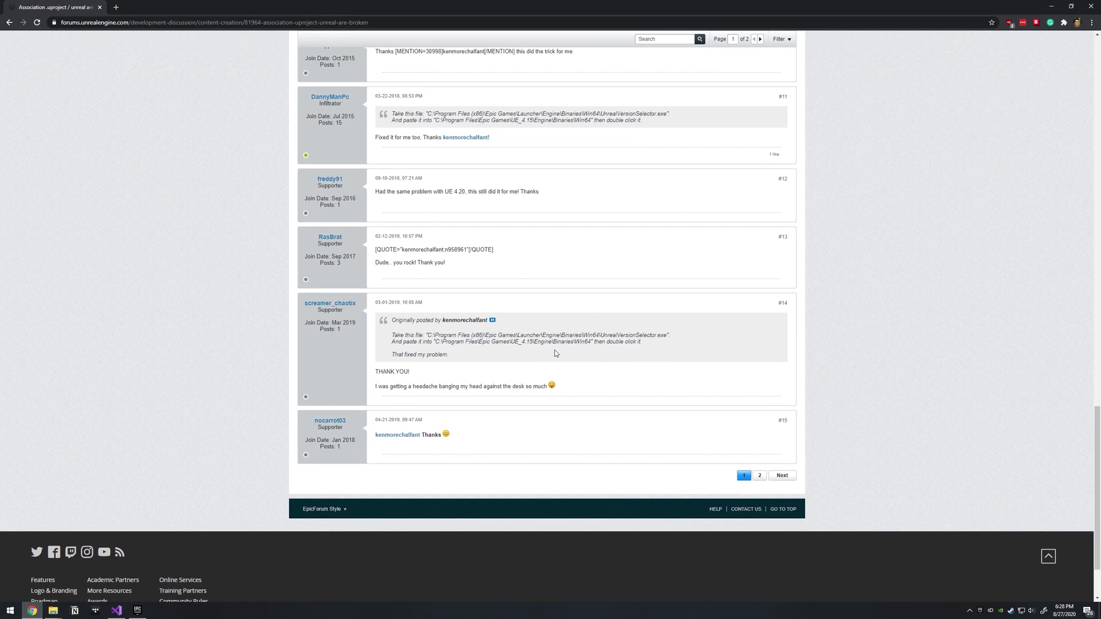
{"action": "scroll", "coordinate": [474, 393], "scroll_direction": "up", "scroll_amount": 15}
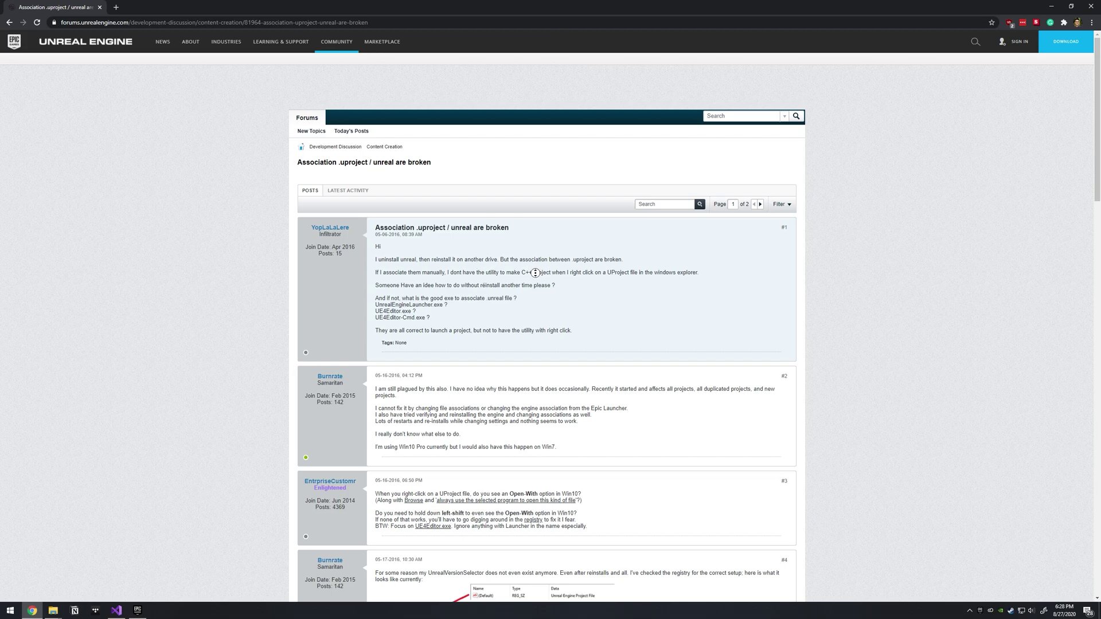
{"action": "scroll", "coordinate": [535, 272], "scroll_direction": "down", "scroll_amount": 20}
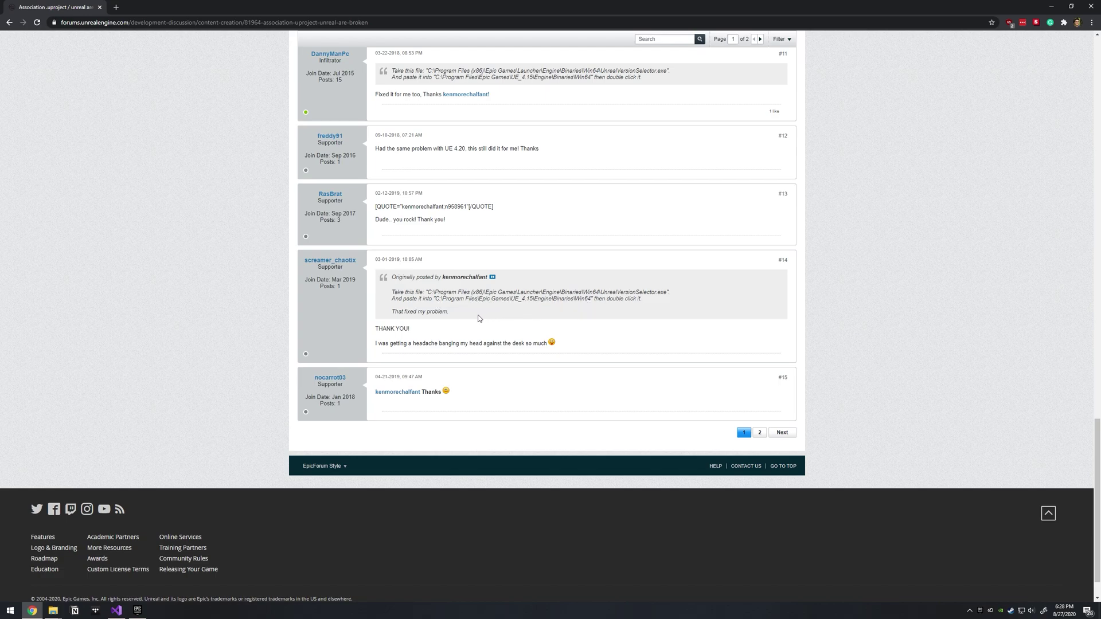
{"action": "left_click_drag", "start_coordinate": [614, 300], "coordinate": [594, 299]}
{"action": "left_click", "coordinate": [622, 309]}
{"action": "left_click_drag", "start_coordinate": [659, 303], "coordinate": [605, 299]}
{"action": "left_click", "coordinate": [631, 317]}
{"action": "left_click", "coordinate": [1051, 7]}
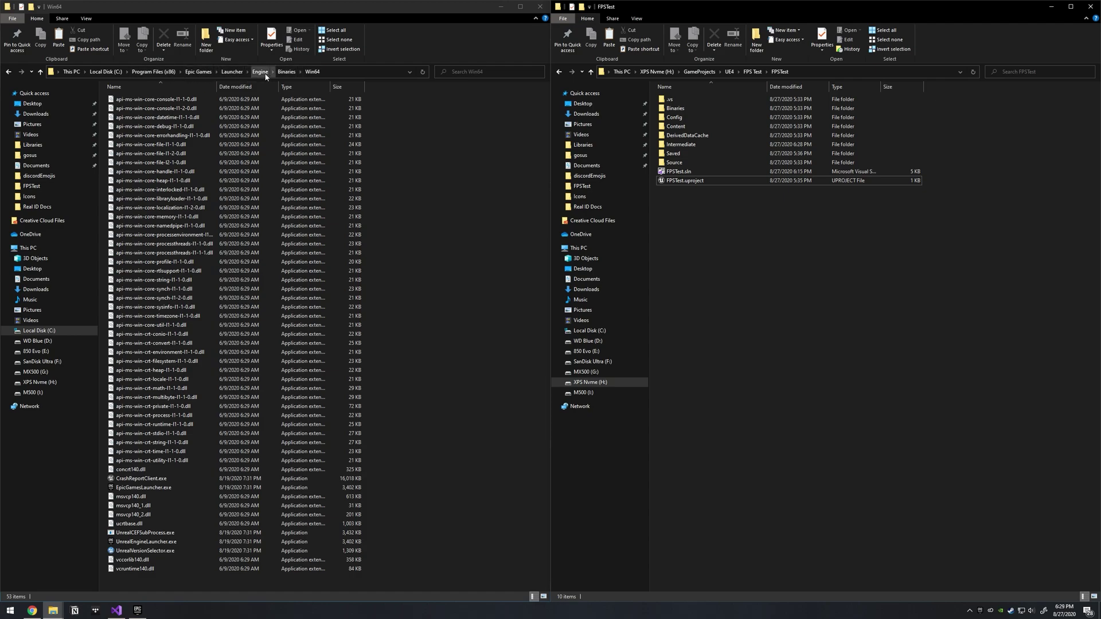
Select UnrealVersionSelector.exe in the Launcher's Win64 folder.
{"action": "left_click", "coordinate": [449, 311]}
{"action": "left_click", "coordinate": [221, 550]}
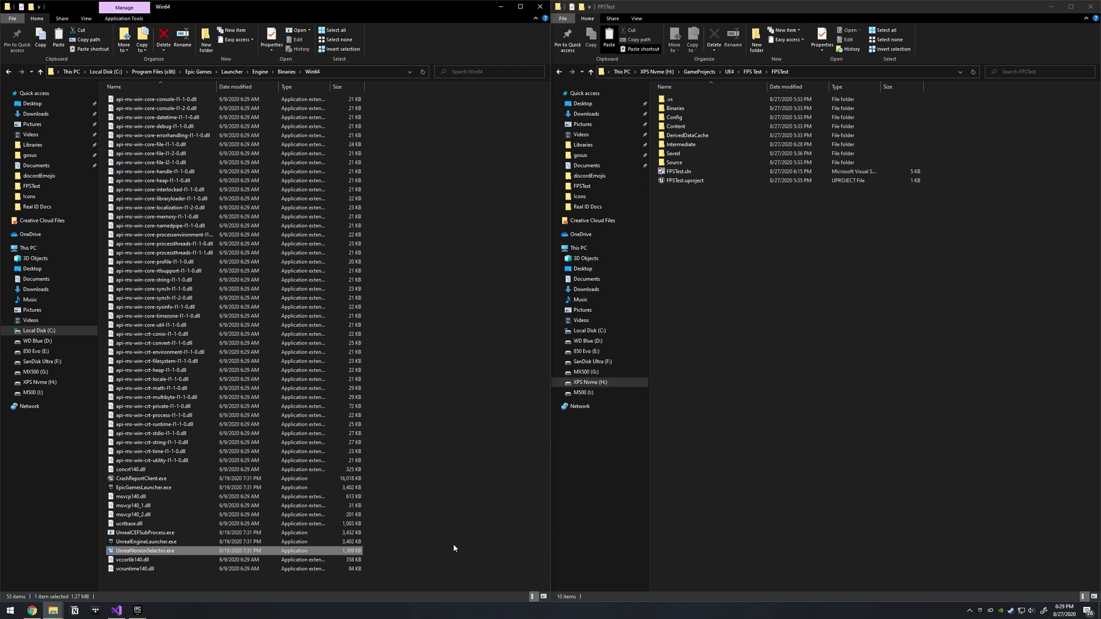
{"action": "left_click", "coordinate": [824, 291]}
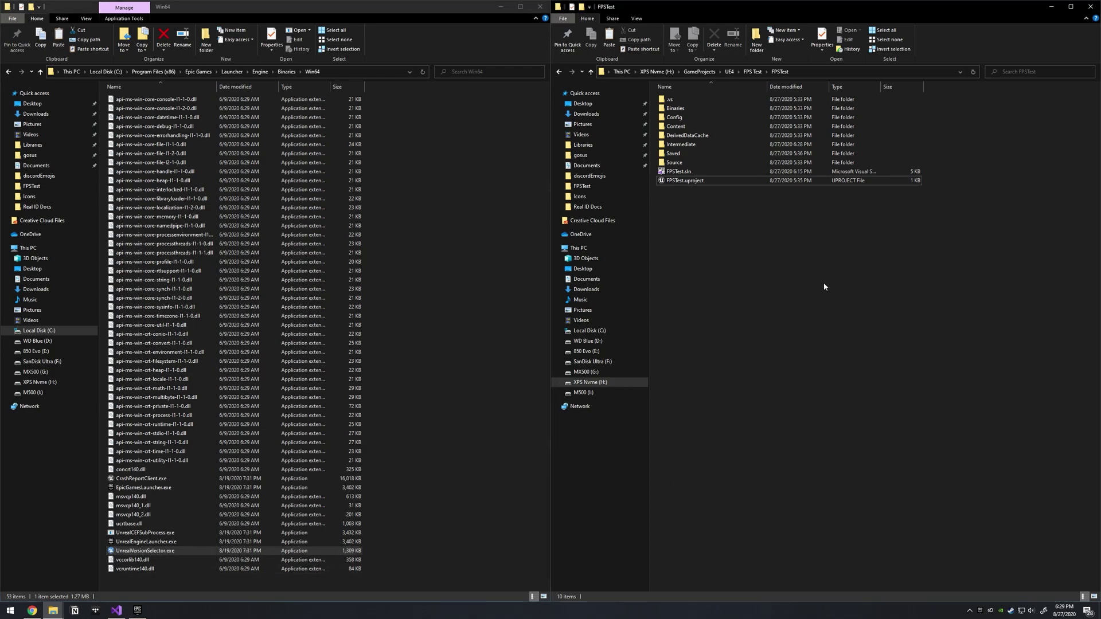
Bring forward the UE_4.25 Engine\Binaries\Win64 window and scroll its 887-item listing.
{"action": "mouse_move", "coordinate": [52, 611]}
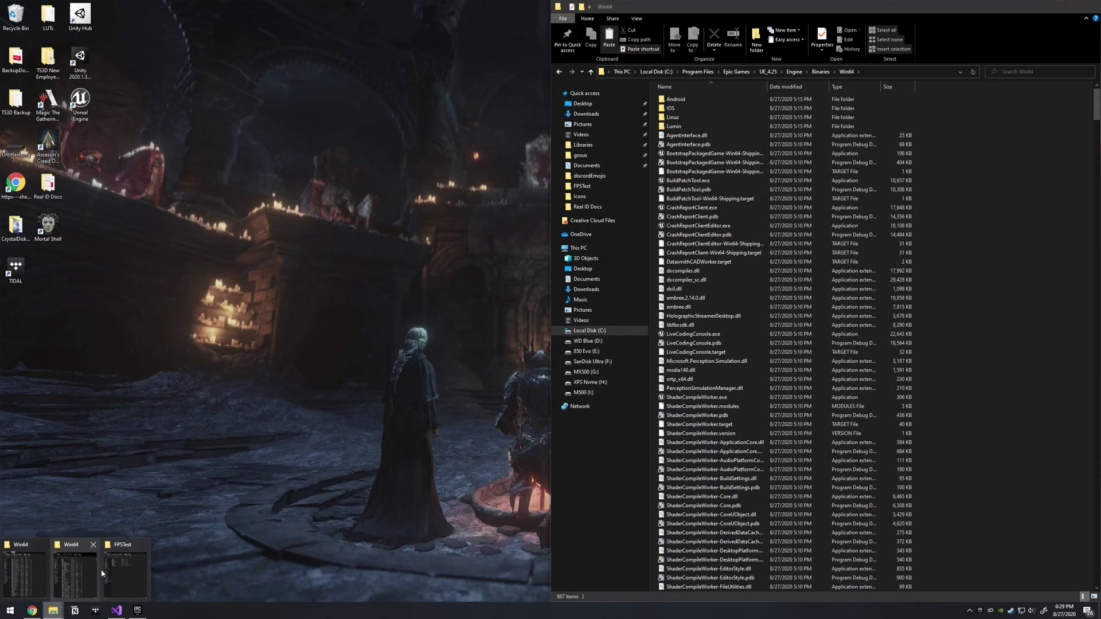
{"action": "left_click", "coordinate": [98, 570]}
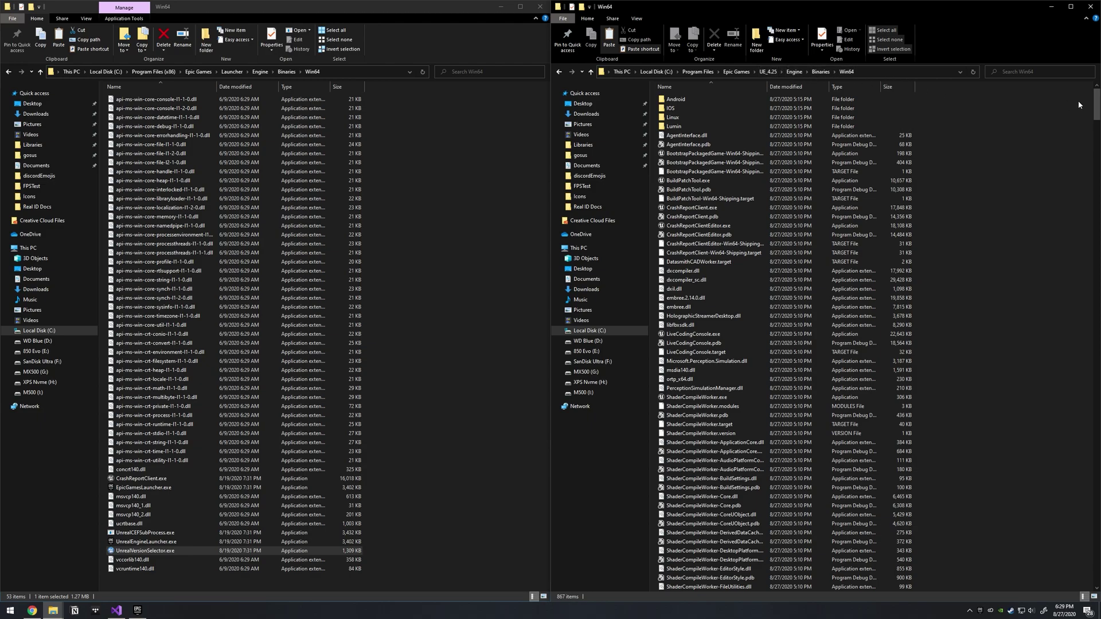
{"action": "left_click_drag", "start_coordinate": [1097, 106], "coordinate": [1070, 556]}
{"action": "scroll", "coordinate": [1038, 538], "scroll_direction": "down", "scroll_amount": 9}
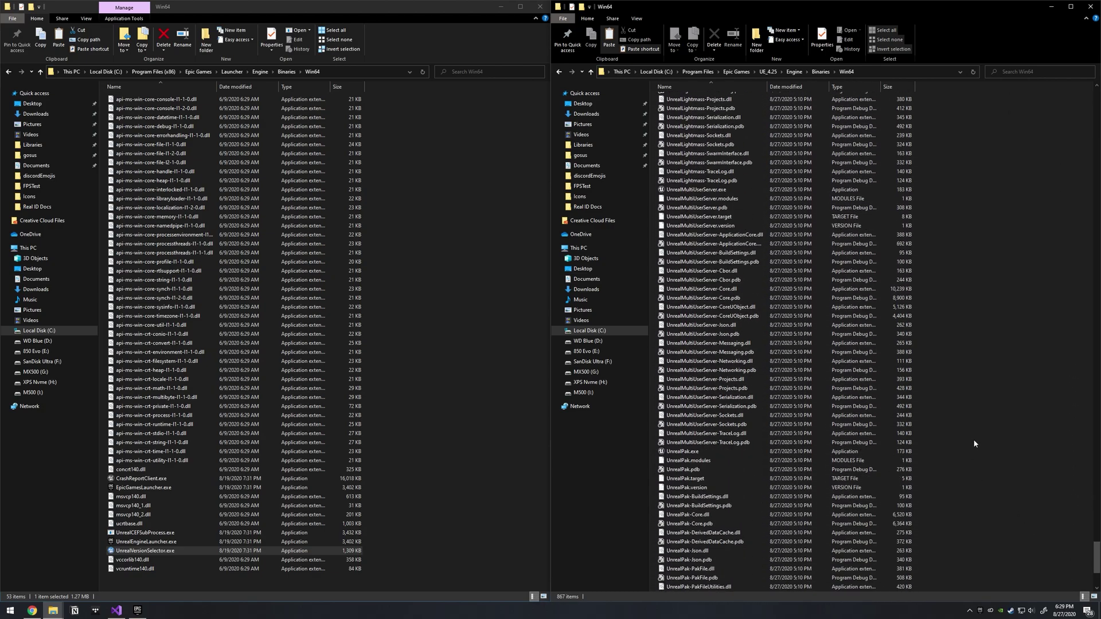
{"action": "left_click", "coordinate": [1024, 71]}
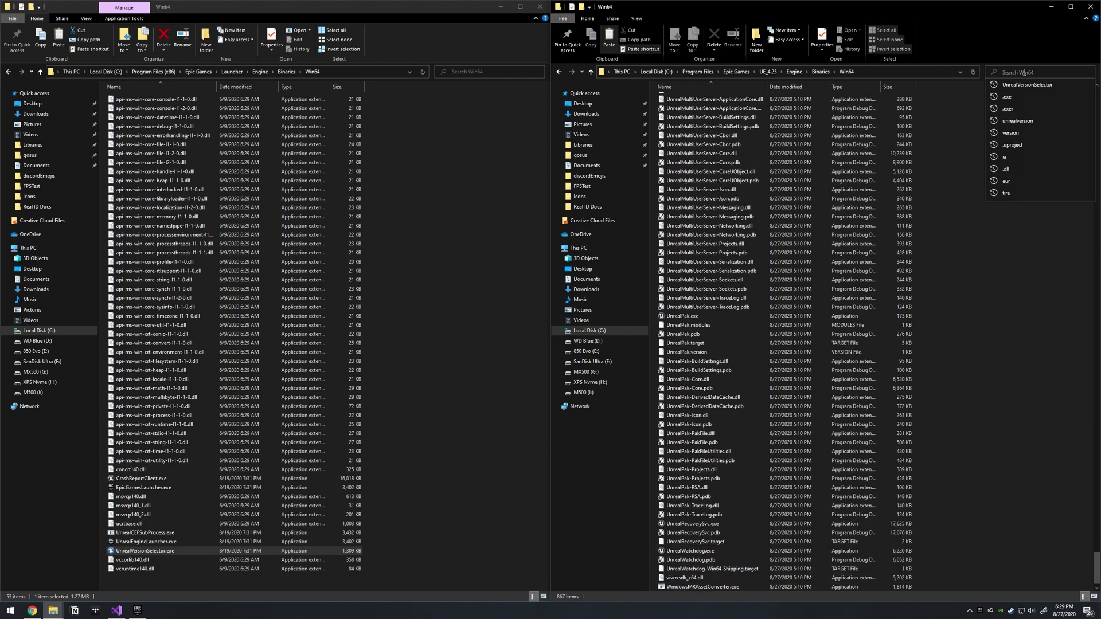
{"action": "type", "text": ",ew"}
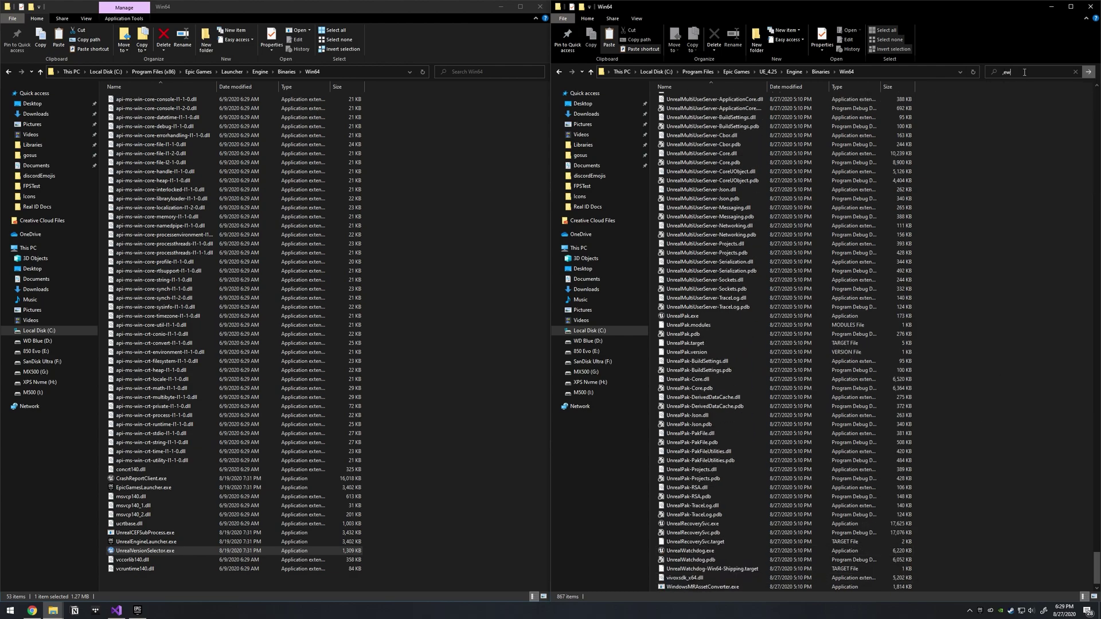
{"action": "key", "text": "BackSpace"}
{"action": "key", "text": "BackSpace"}
{"action": "key", "text": "BackSpace"}
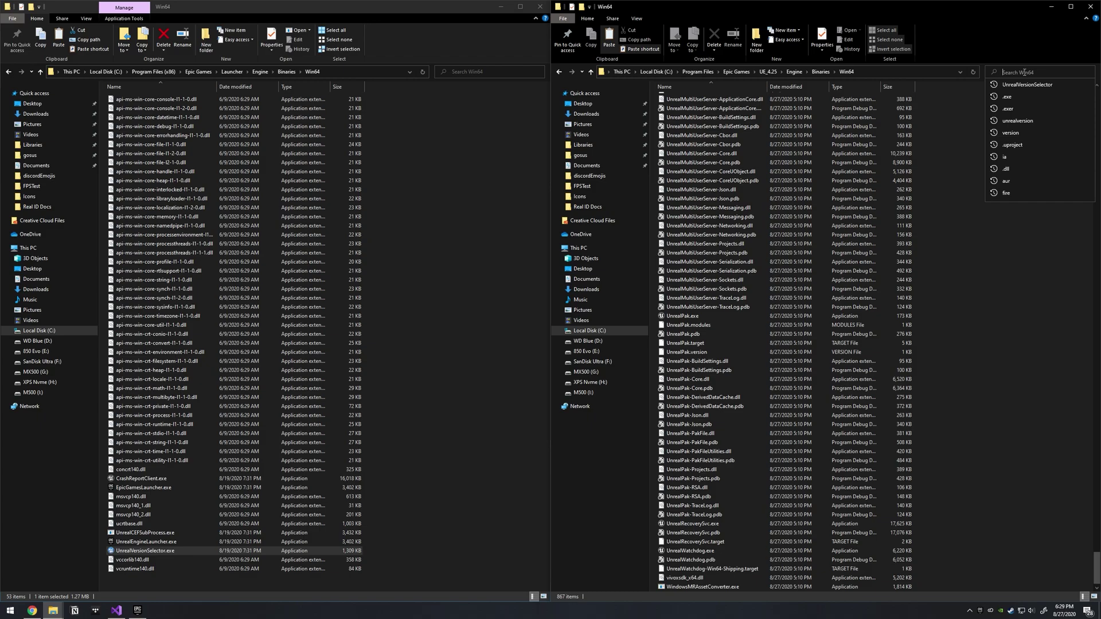
{"action": "type", "text": ".exe"}
{"action": "key", "text": "Return"}
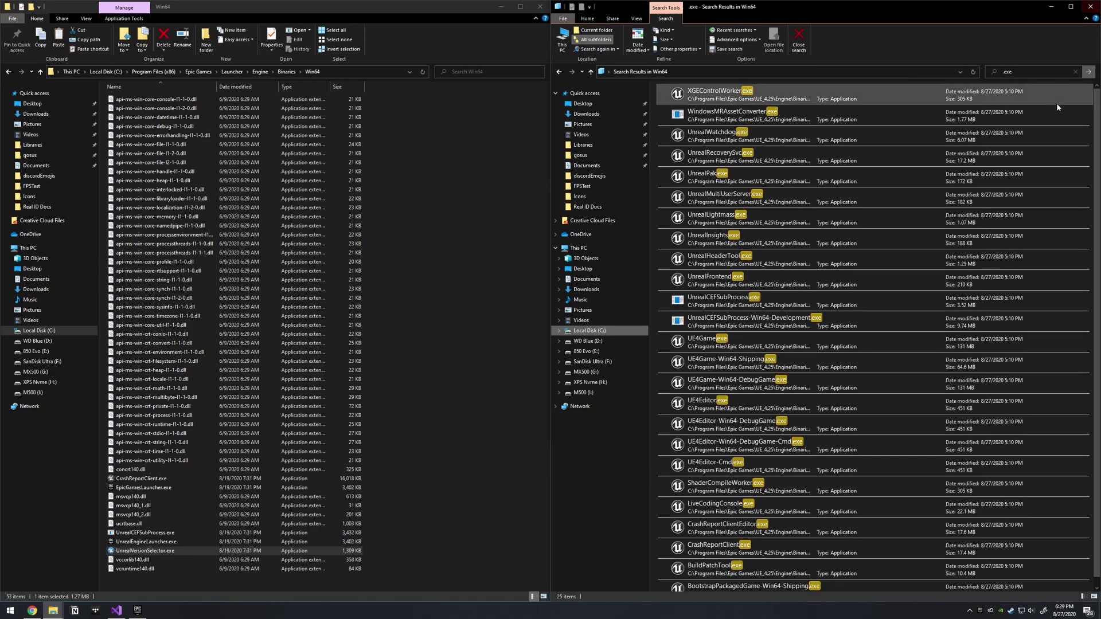
{"action": "scroll", "coordinate": [1096, 143], "scroll_direction": "down", "scroll_amount": 1}
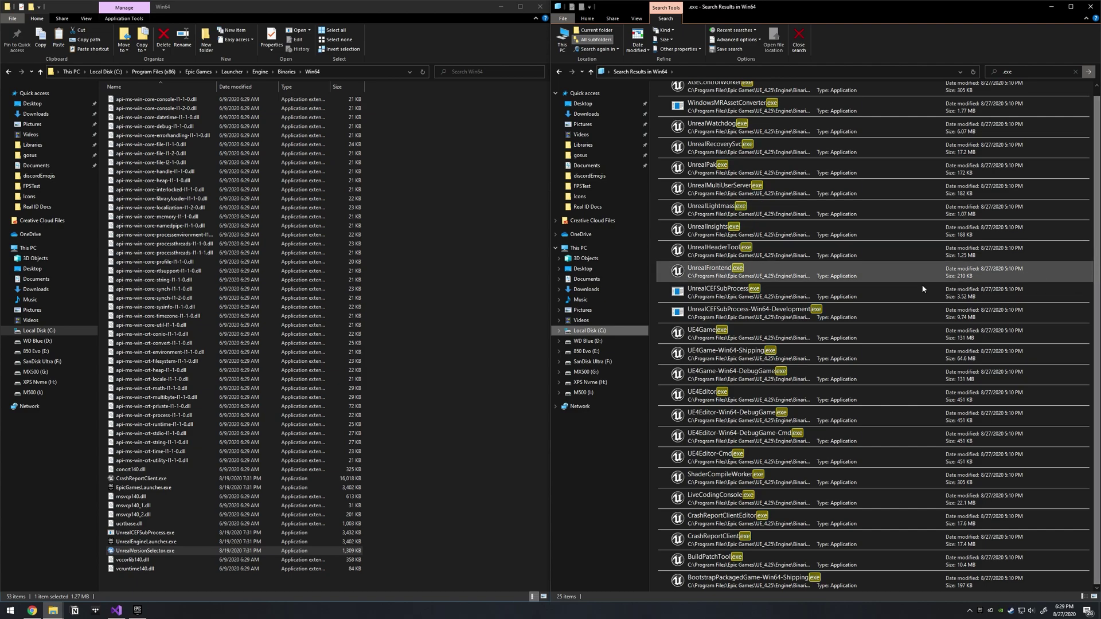
{"action": "scroll", "coordinate": [986, 230], "scroll_direction": "up", "scroll_amount": 1}
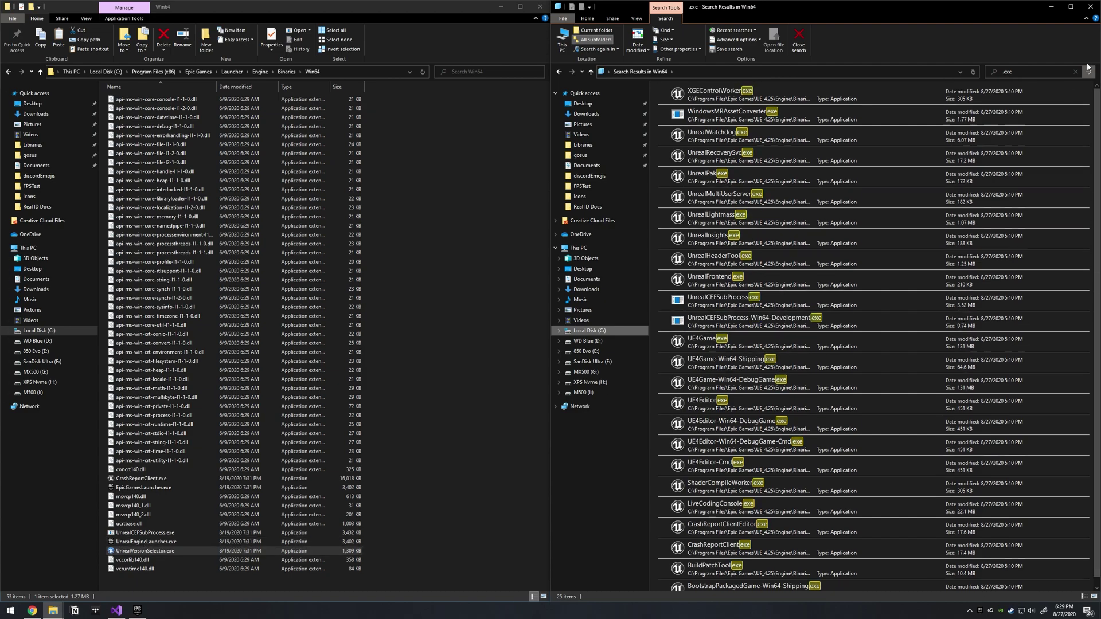
{"action": "left_click", "coordinate": [1075, 72]}
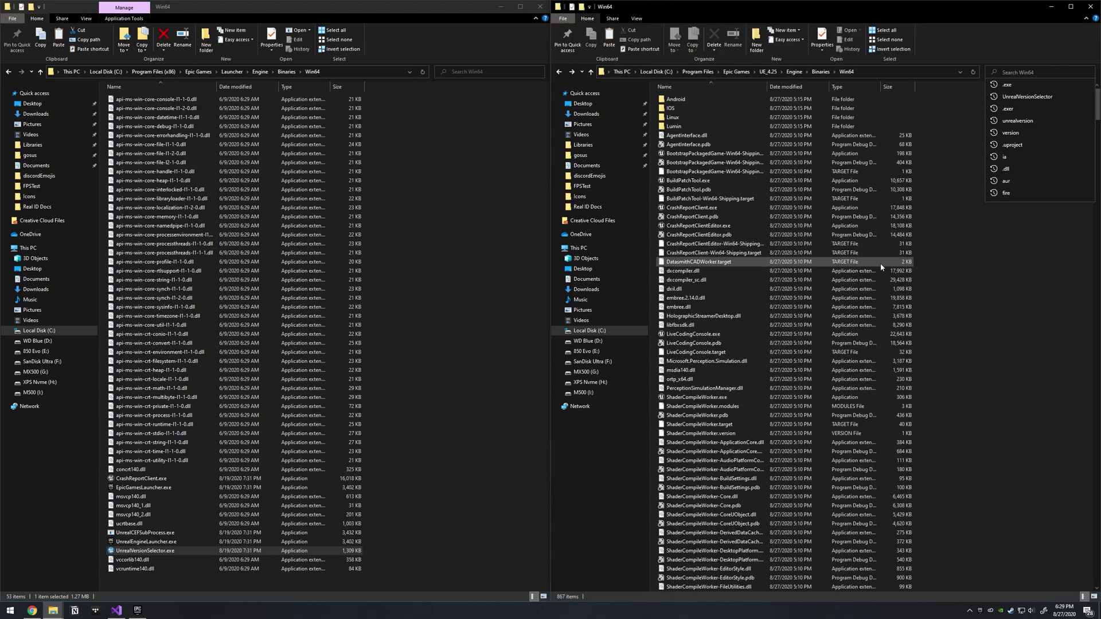
Paste UnrealVersionSelector.exe into UE_4.25 Win64, run it, and confirm the engine registration.
{"action": "left_click", "coordinate": [959, 293]}
{"action": "key", "text": "ctrl+v"}
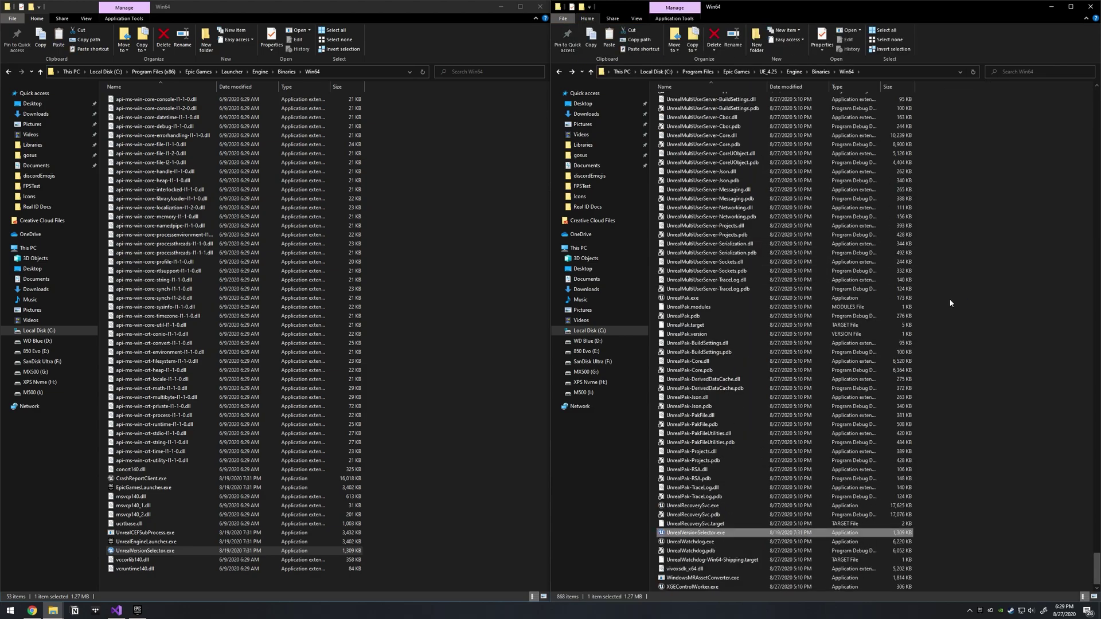
{"action": "double_click", "coordinate": [734, 535]}
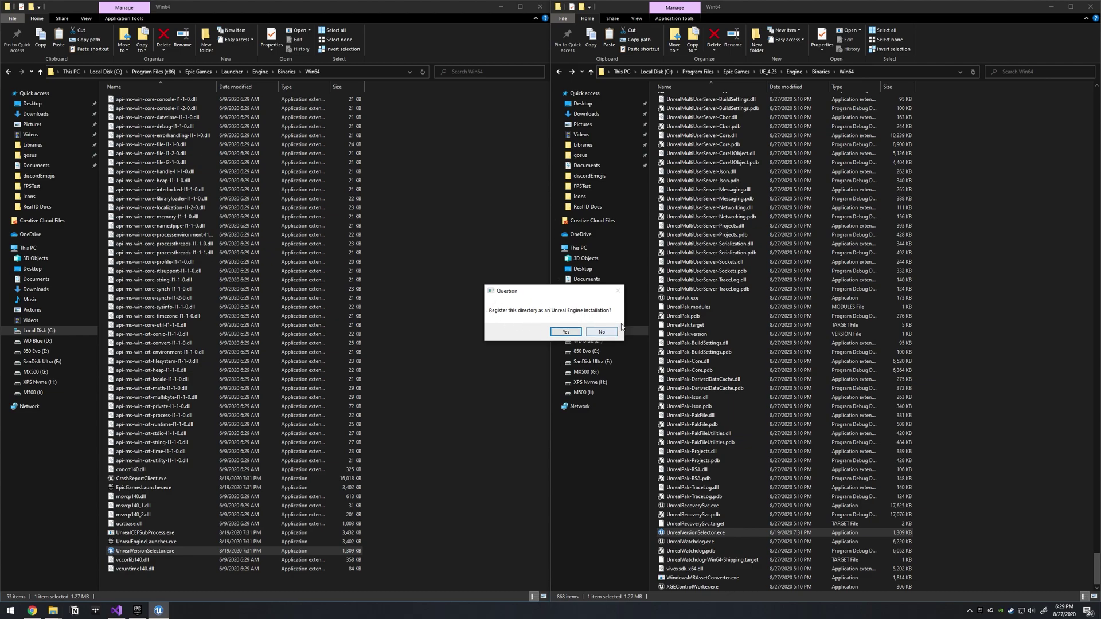
{"action": "left_click", "coordinate": [565, 331]}
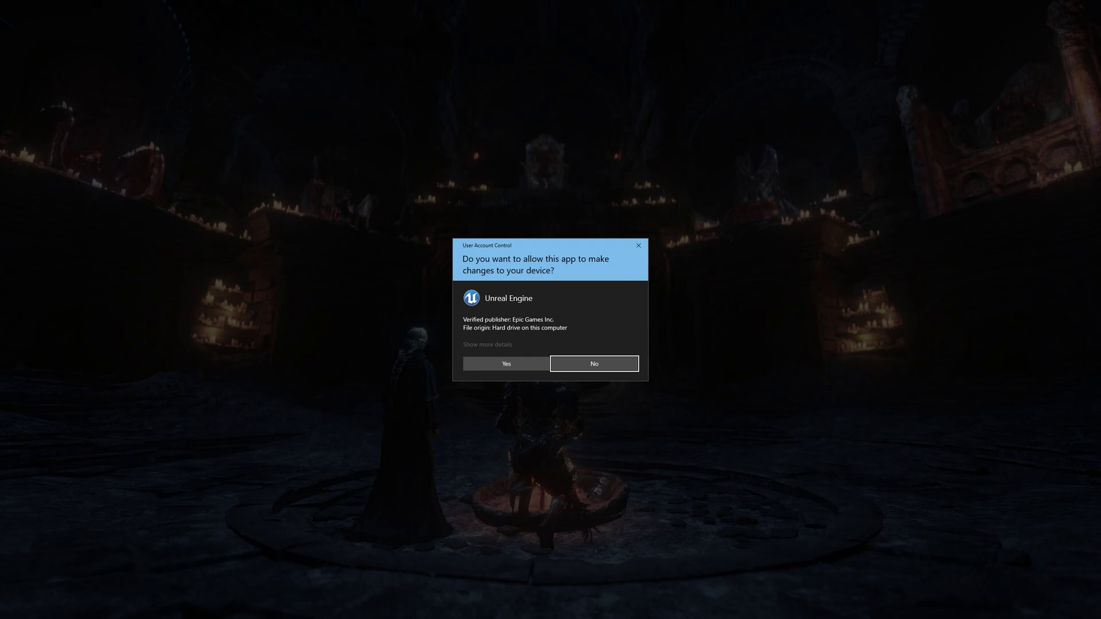
{"action": "left_click", "coordinate": [506, 364]}
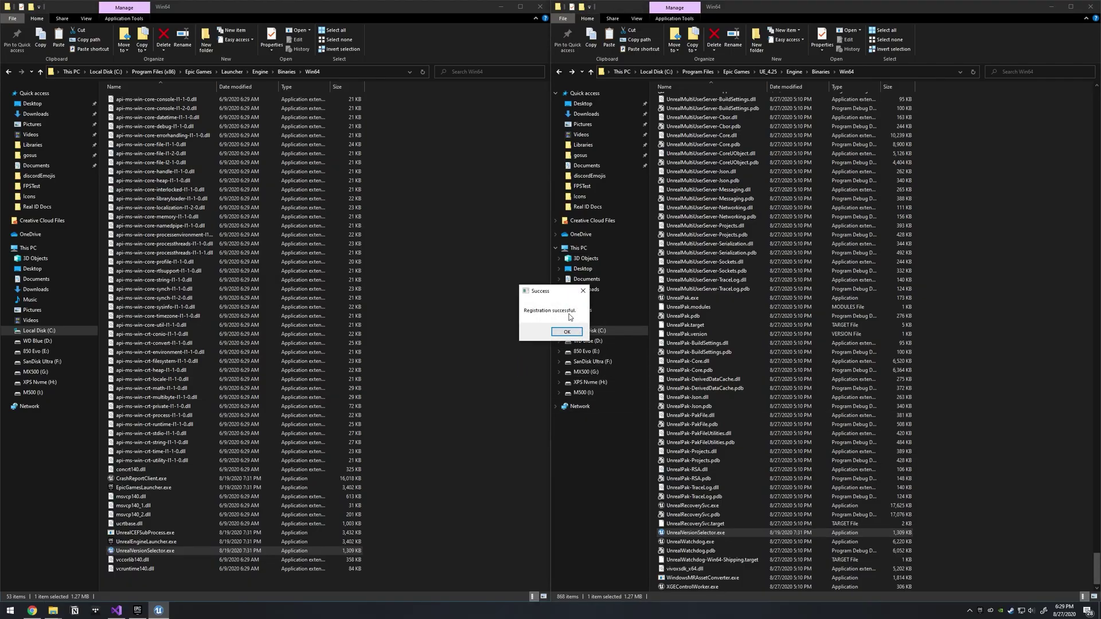
{"action": "left_click", "coordinate": [566, 331]}
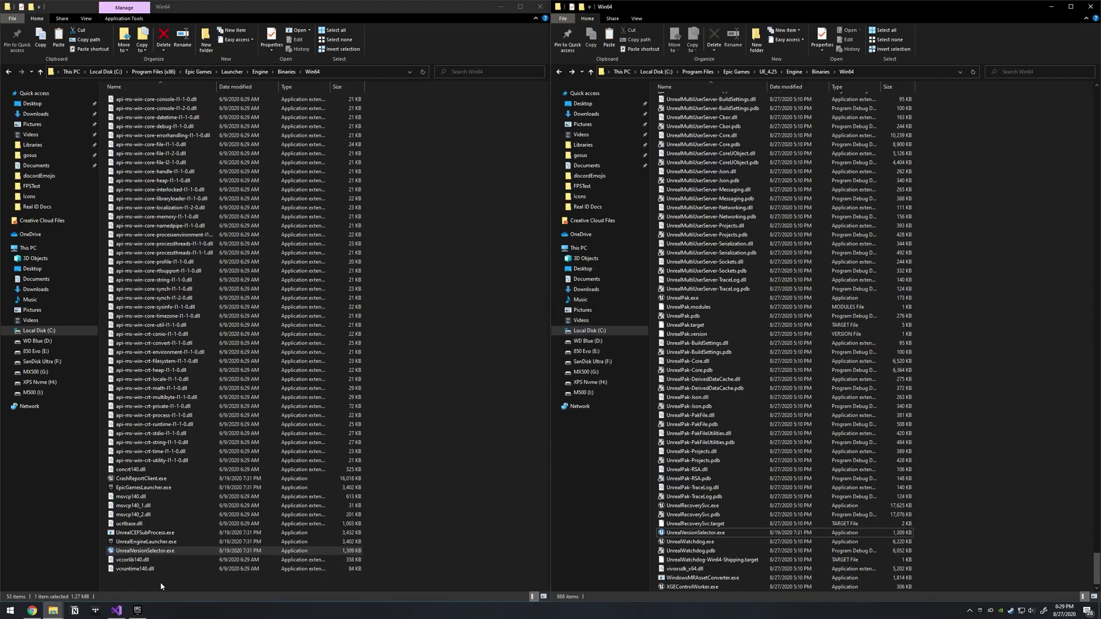
Choose another app for FPSTest.uproject and browse the PC for a program.
{"action": "mouse_move", "coordinate": [53, 611]}
{"action": "mouse_move", "coordinate": [119, 589]}
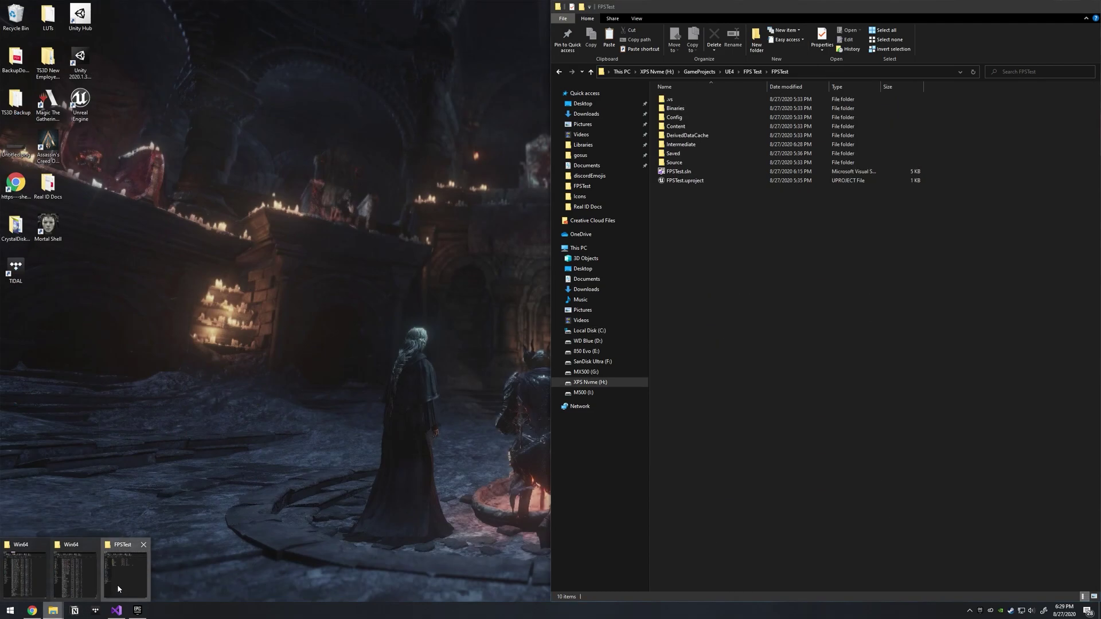
{"action": "right_click", "coordinate": [689, 182]}
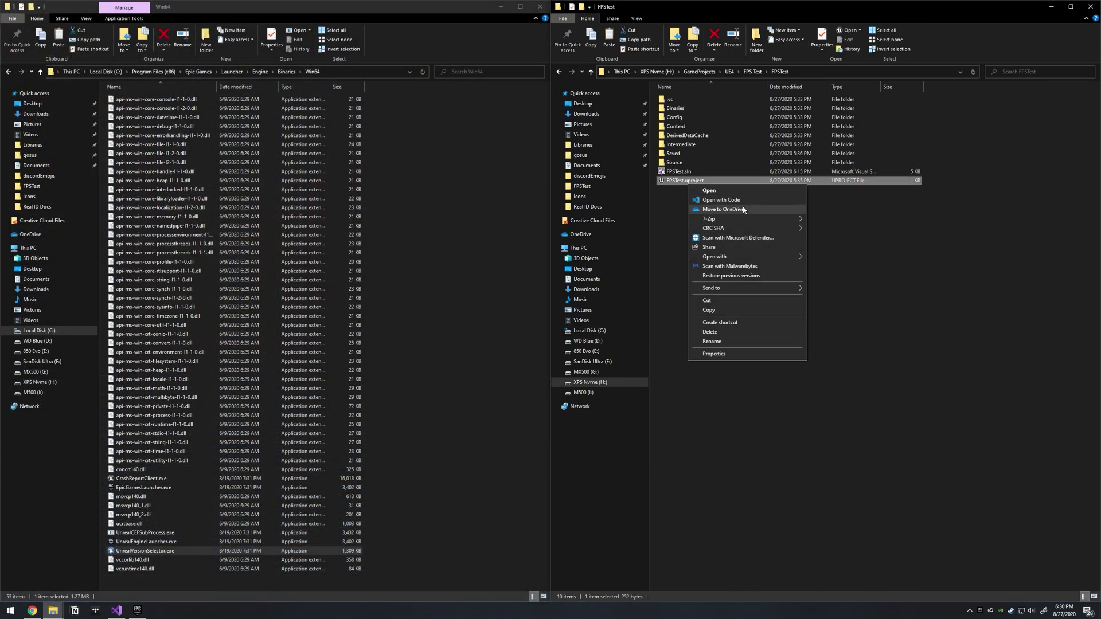
{"action": "mouse_move", "coordinate": [736, 259]}
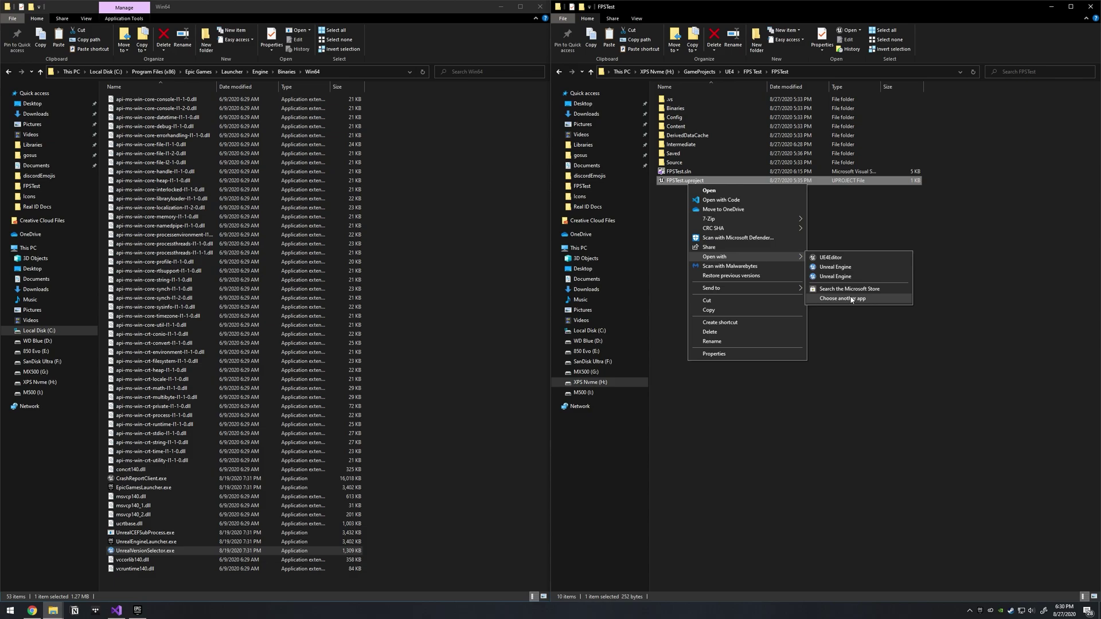
{"action": "left_click", "coordinate": [852, 299]}
{"action": "left_click", "coordinate": [534, 302]}
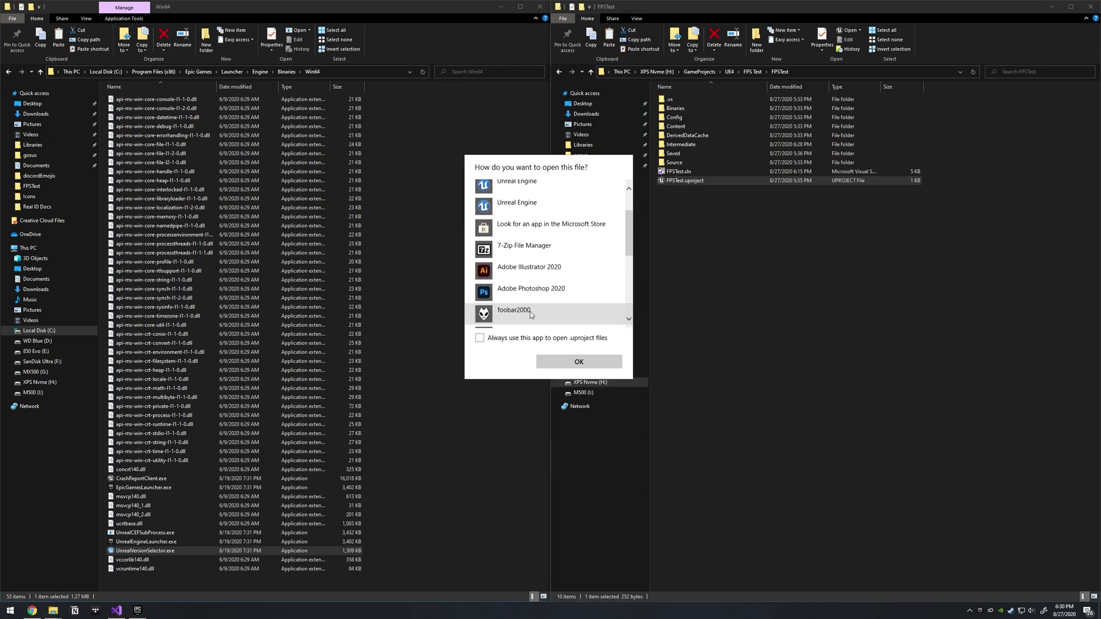
{"action": "scroll", "coordinate": [530, 314], "scroll_direction": "down", "scroll_amount": 1}
{"action": "scroll", "coordinate": [508, 304], "scroll_direction": "down", "scroll_amount": 5}
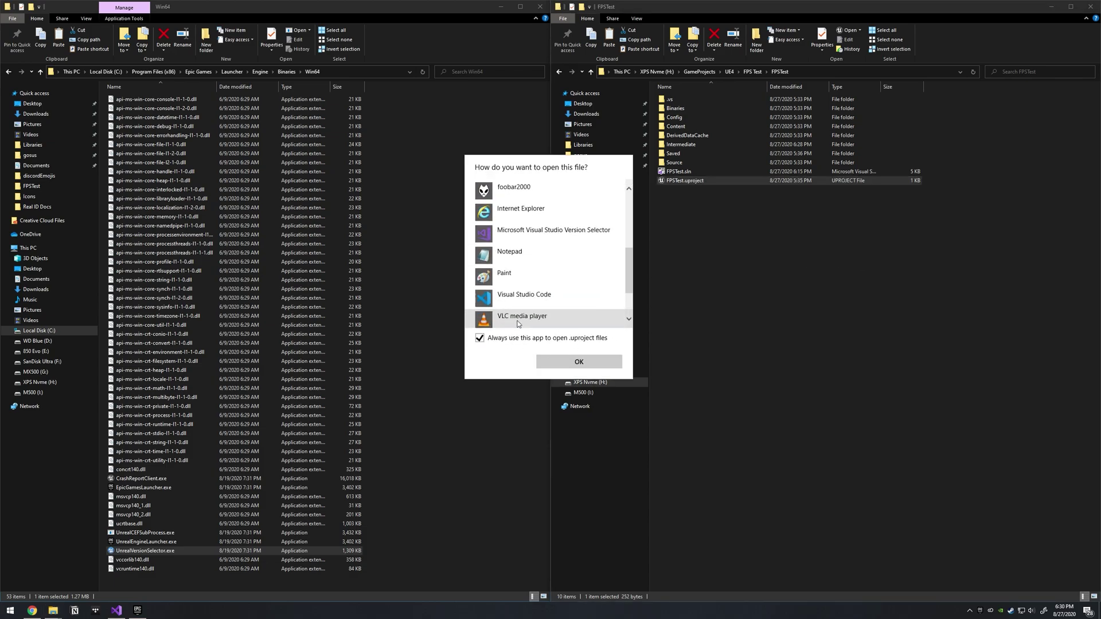
{"action": "left_click", "coordinate": [508, 316]}
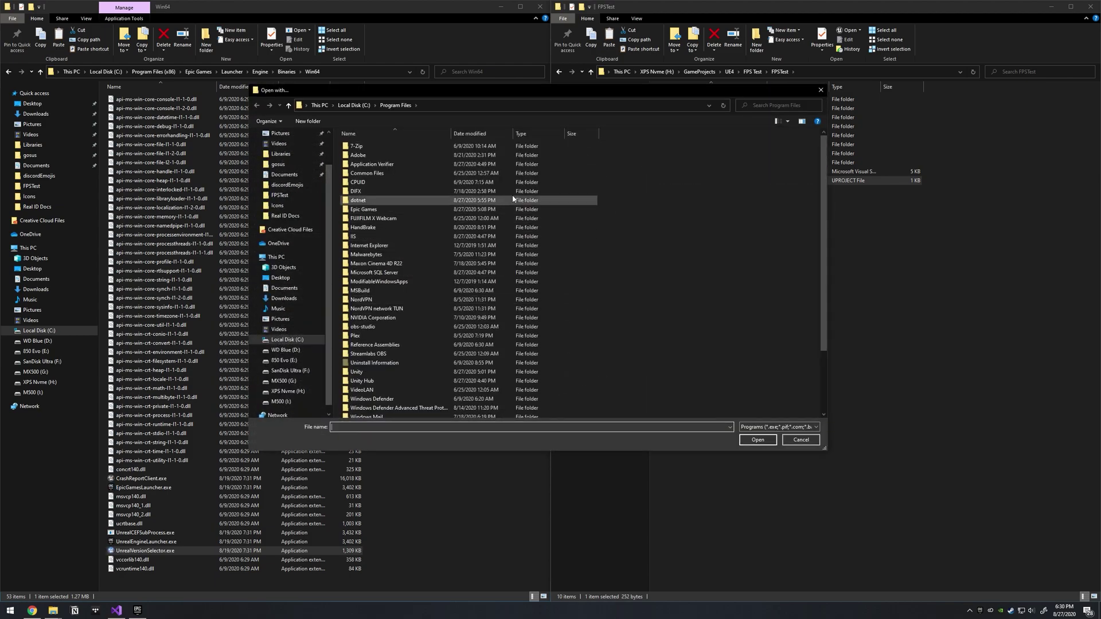
Pick UE_4.25\Engine\Binaries\Win64\UnrealVersionSelector.exe as the app for .uproject files.
{"action": "double_click", "coordinate": [373, 210]}
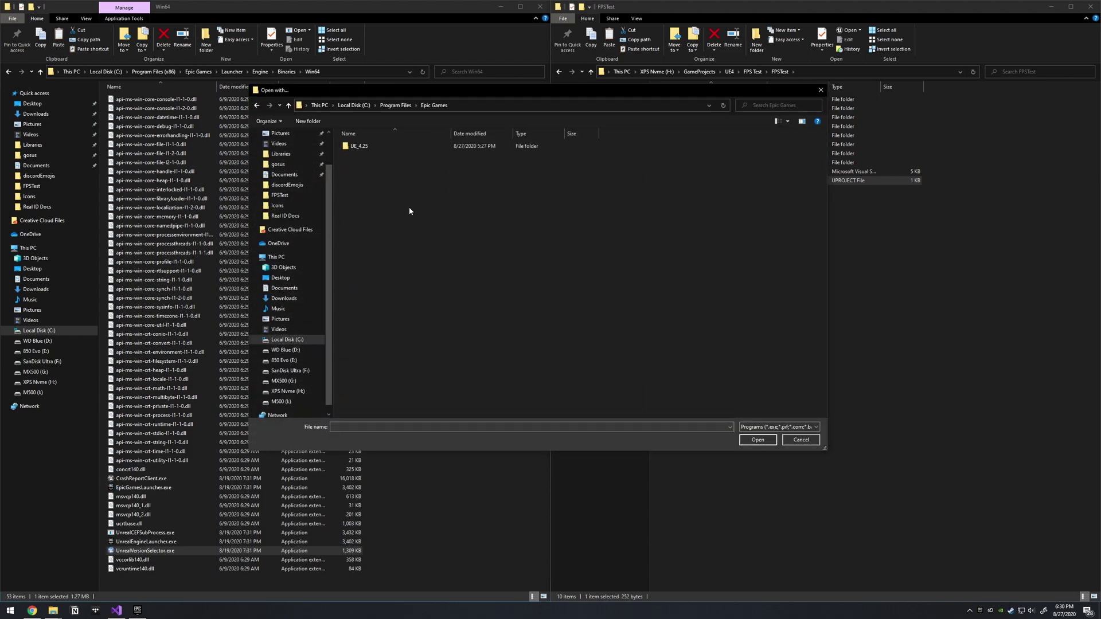
{"action": "double_click", "coordinate": [378, 150]}
{"action": "double_click", "coordinate": [379, 155]}
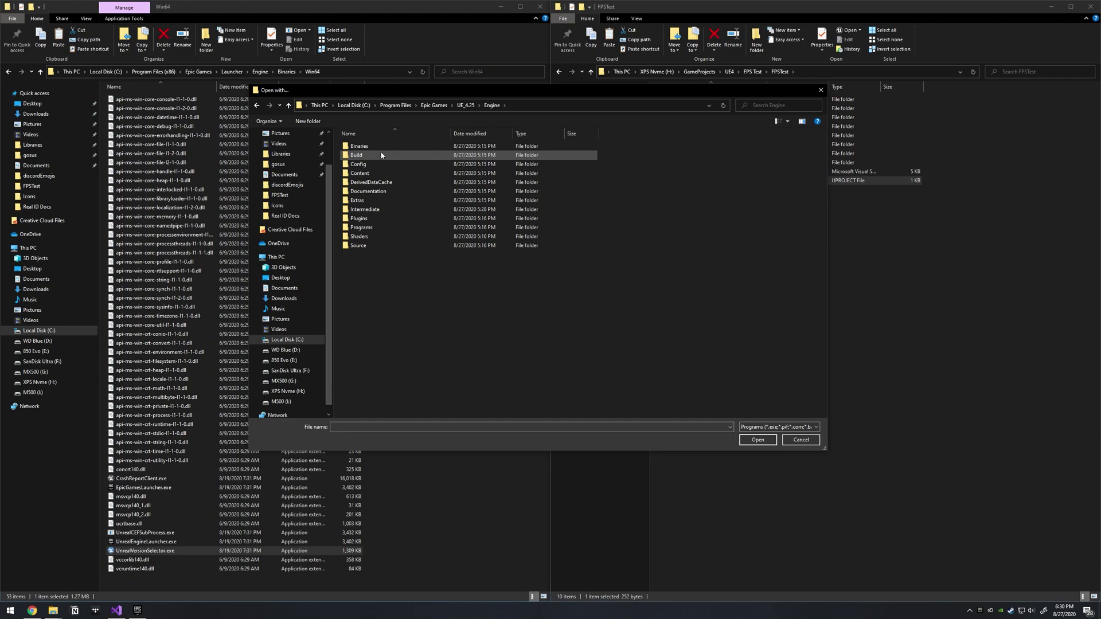
{"action": "double_click", "coordinate": [378, 146]}
{"action": "double_click", "coordinate": [382, 218]}
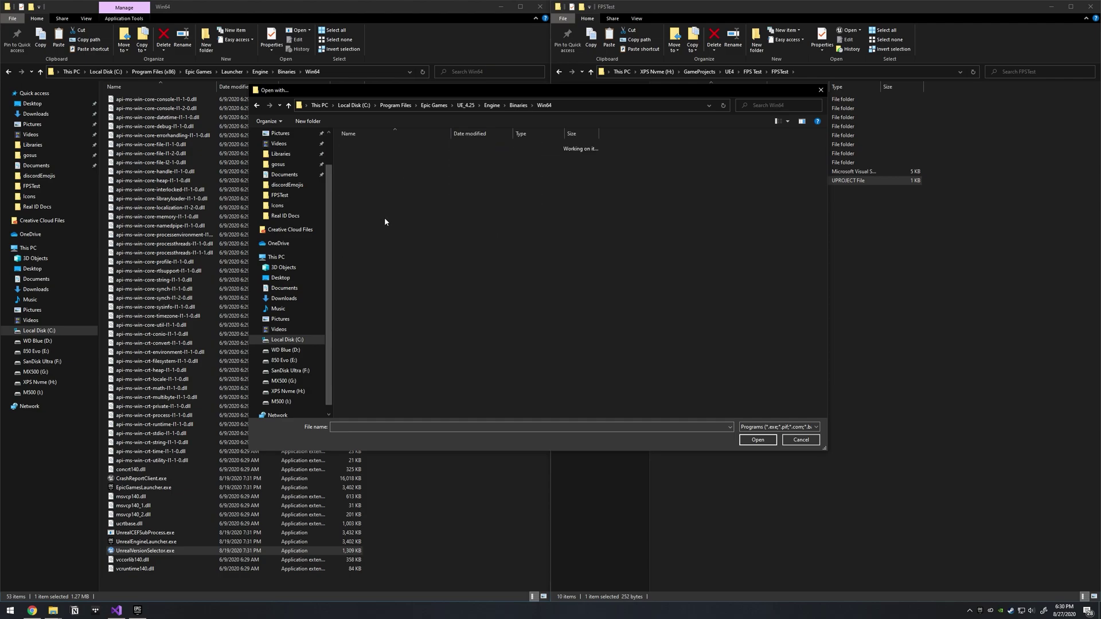
{"action": "double_click", "coordinate": [384, 381]}
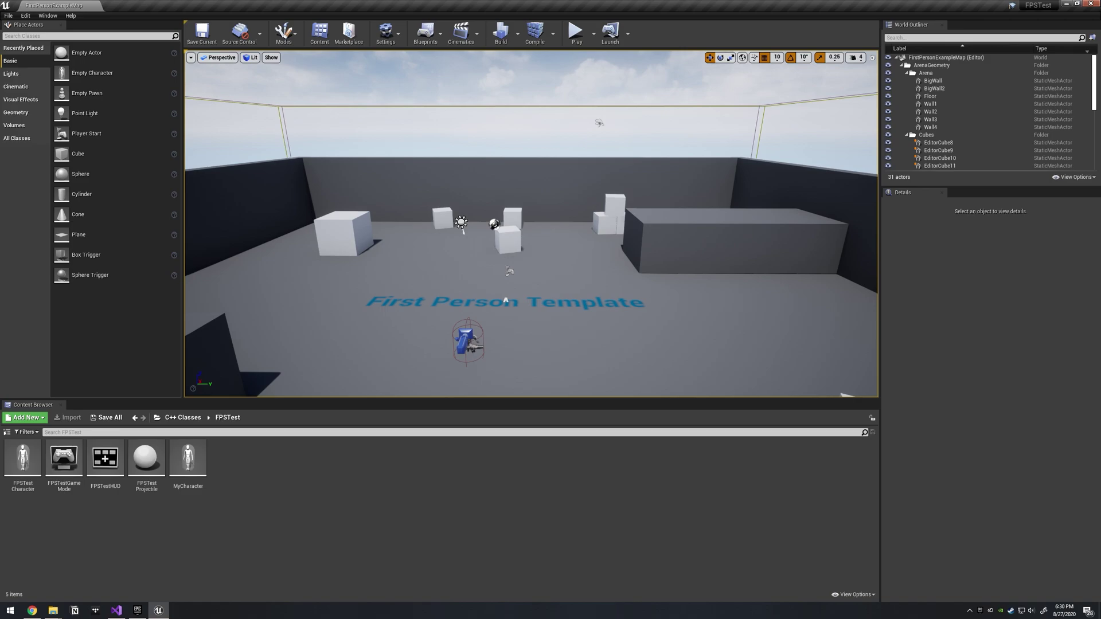
Minimize the editor, delete FPSTest.sln, and run Generate Visual Studio project files on FPSTest.uproject.
{"action": "left_click", "coordinate": [1054, 4]}
{"action": "right_click", "coordinate": [697, 181]}
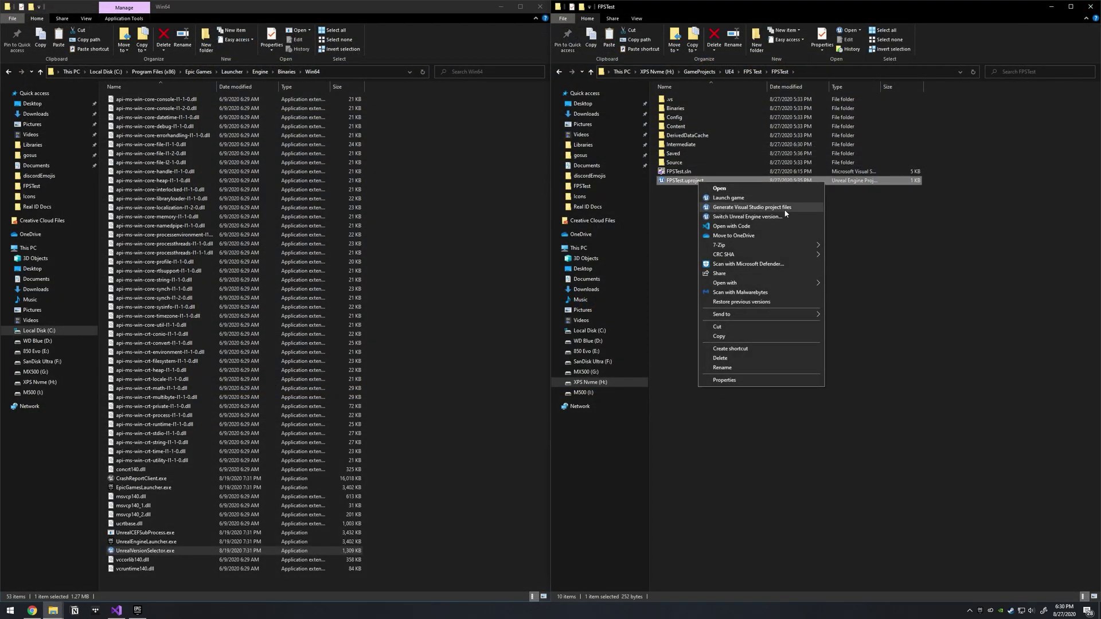
{"action": "left_click", "coordinate": [755, 217]}
{"action": "key", "text": "Delete"}
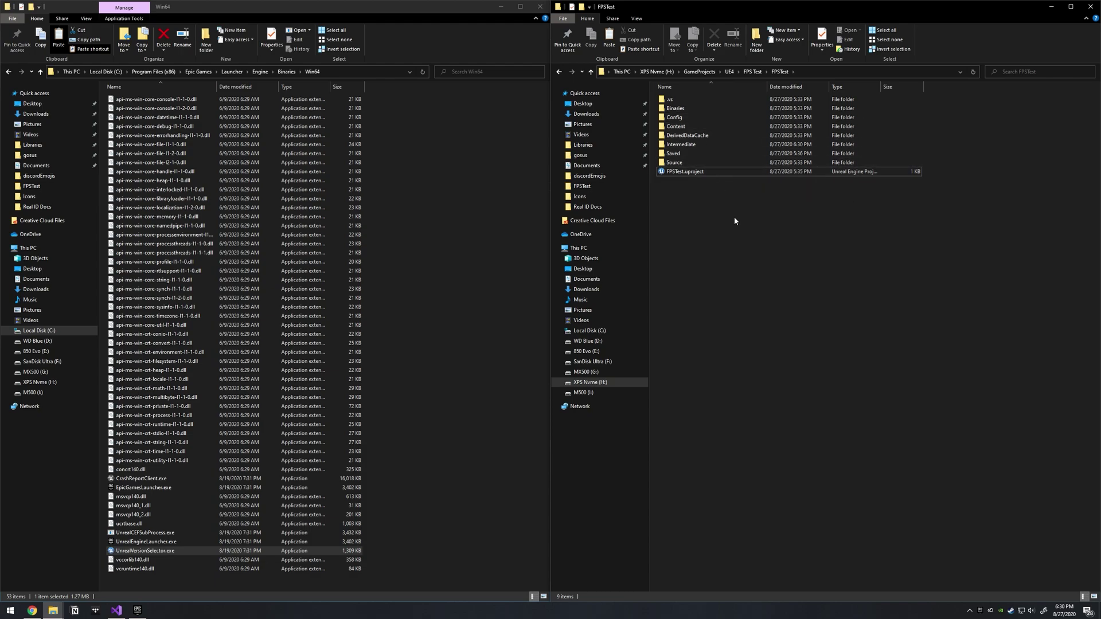
{"action": "right_click", "coordinate": [715, 171]}
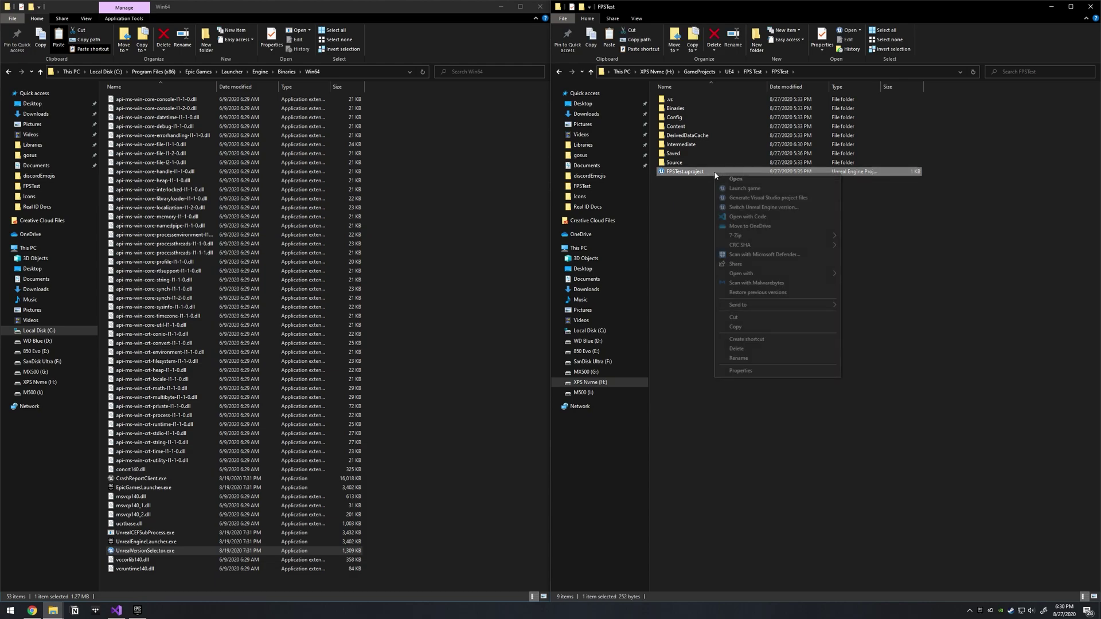
{"action": "left_click", "coordinate": [802, 198]}
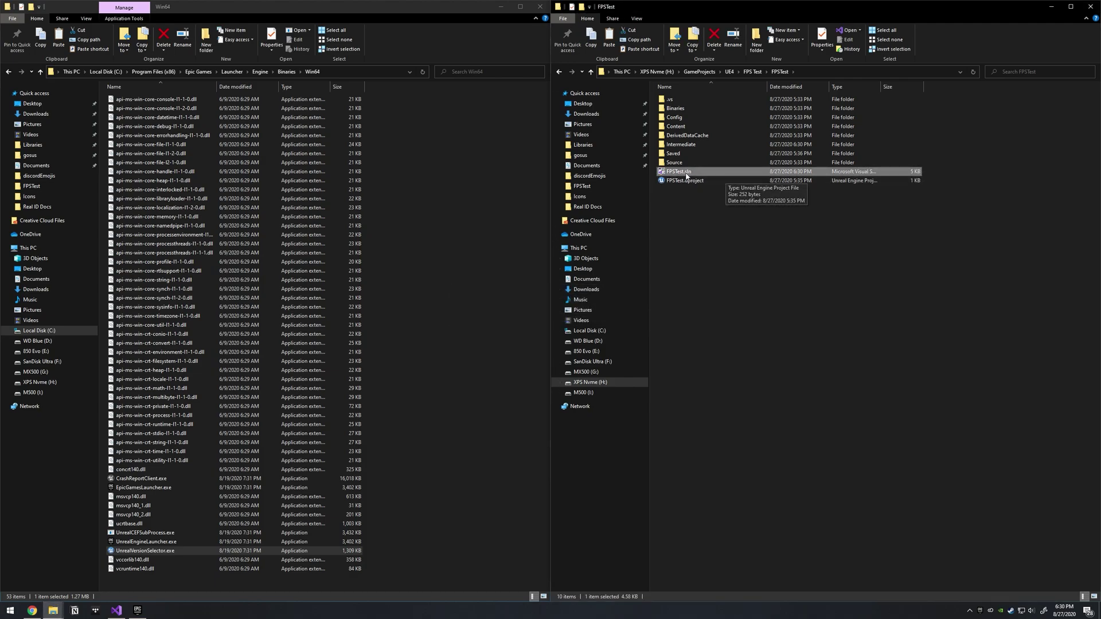
Open the regenerated FPSTest.sln in Visual Studio.
{"action": "double_click", "coordinate": [717, 173]}
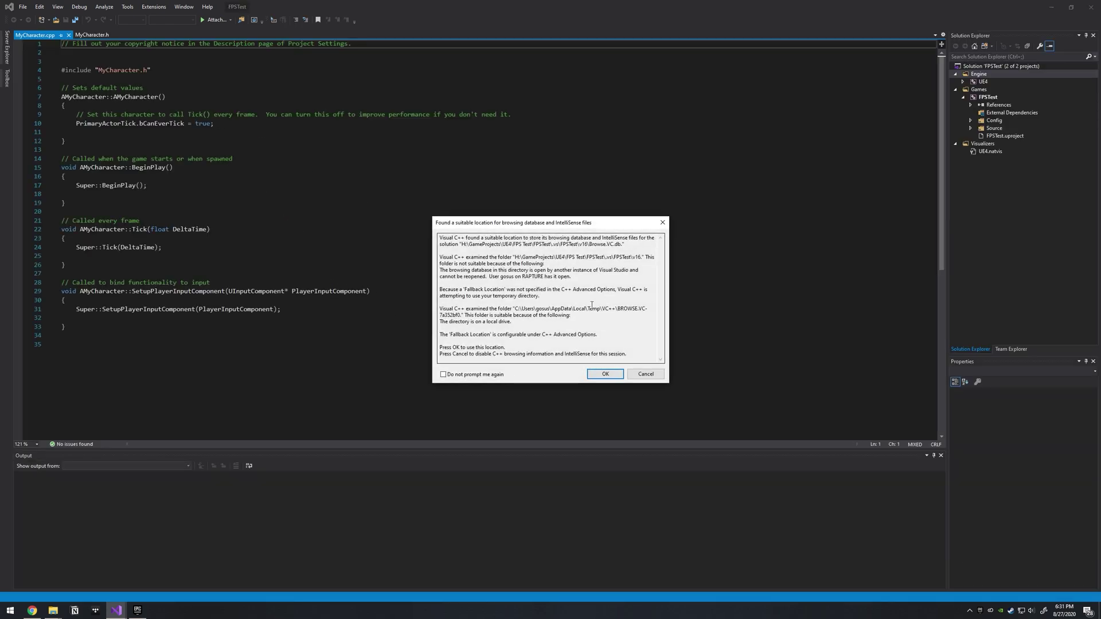
Accept the database prompt, debug-launch in Development Editor, then close the Unreal Editor.
{"action": "left_click", "coordinate": [605, 374]}
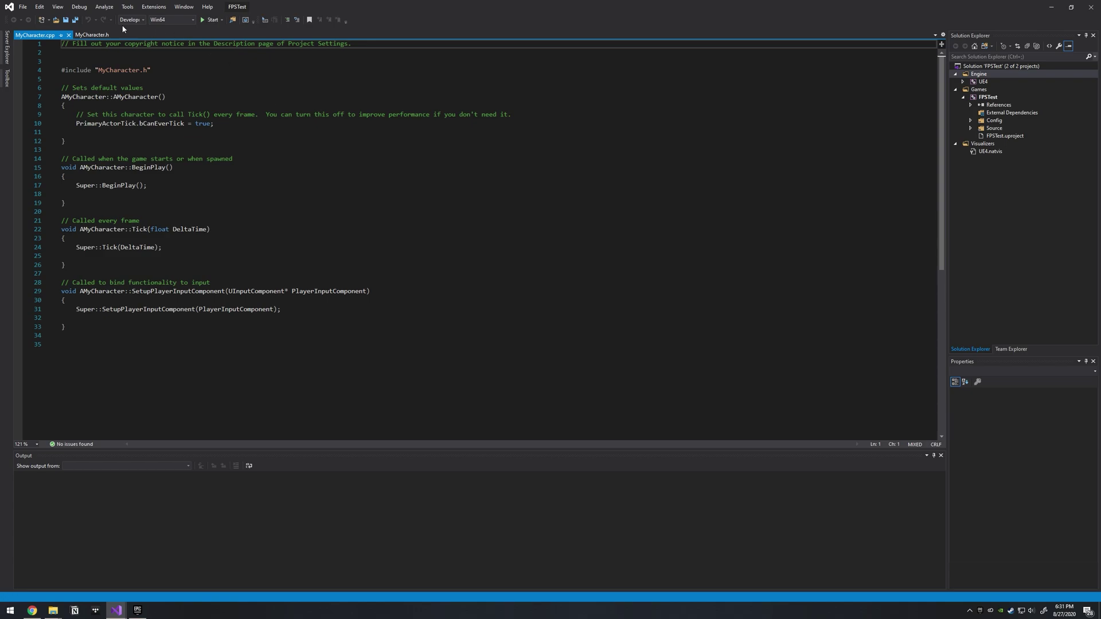
{"action": "left_click", "coordinate": [142, 19]}
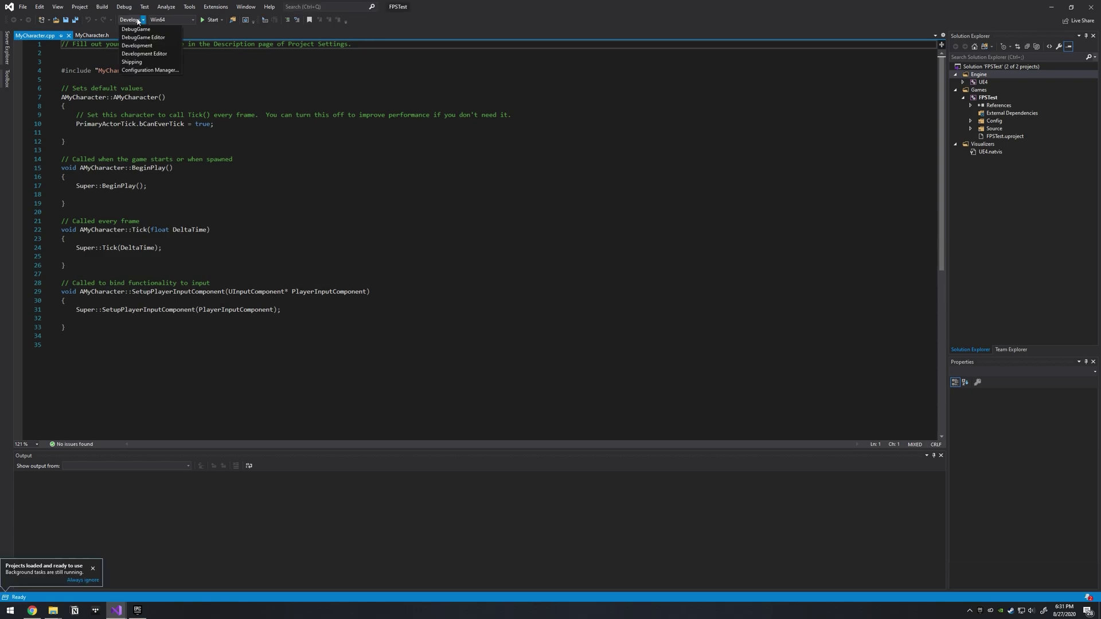
{"action": "left_click", "coordinate": [163, 55]}
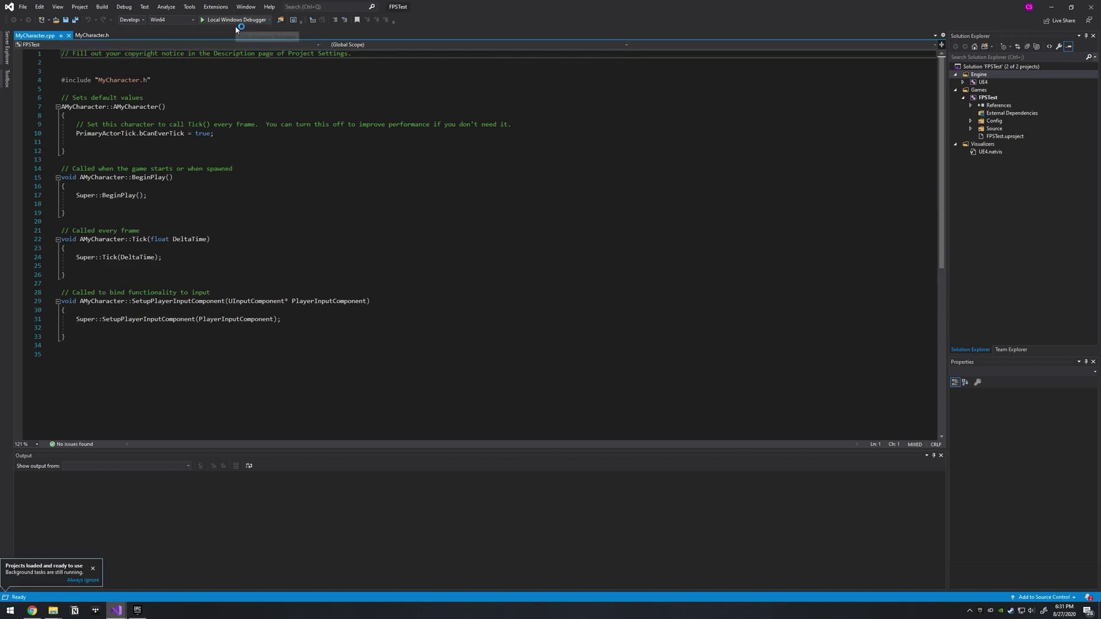
{"action": "left_click", "coordinate": [235, 20]}
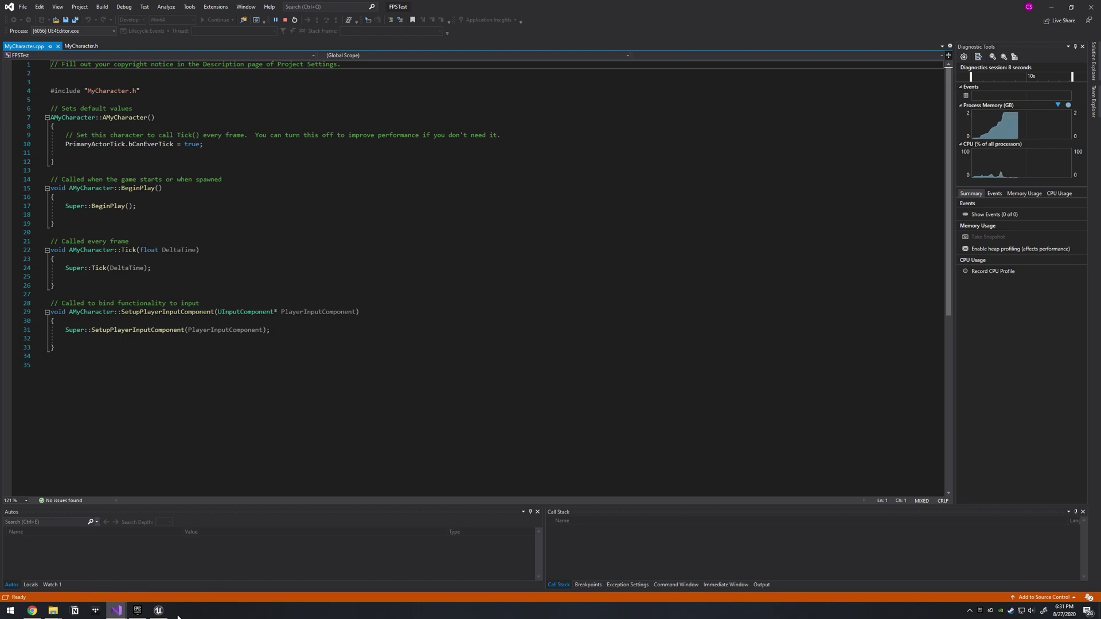
{"action": "left_click", "coordinate": [158, 611]}
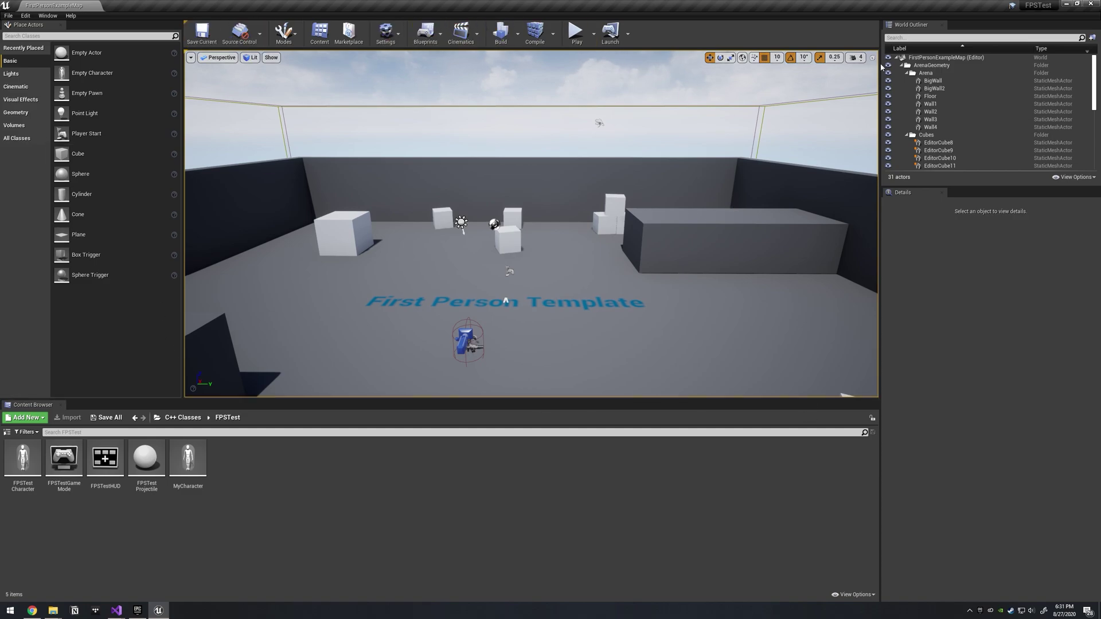
{"action": "left_click", "coordinate": [1092, 3]}
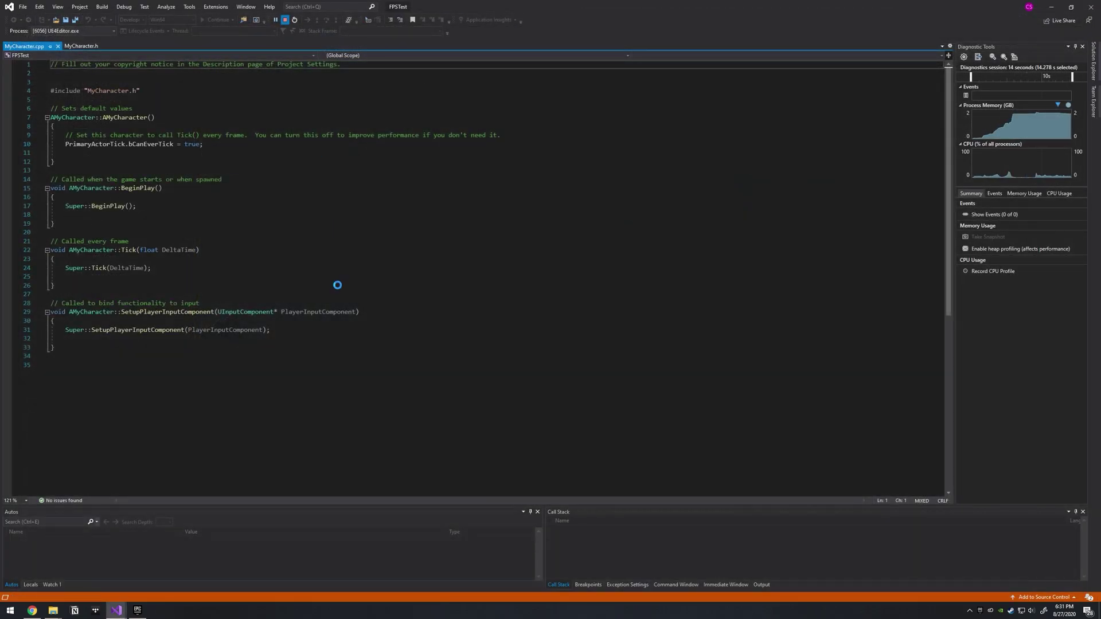